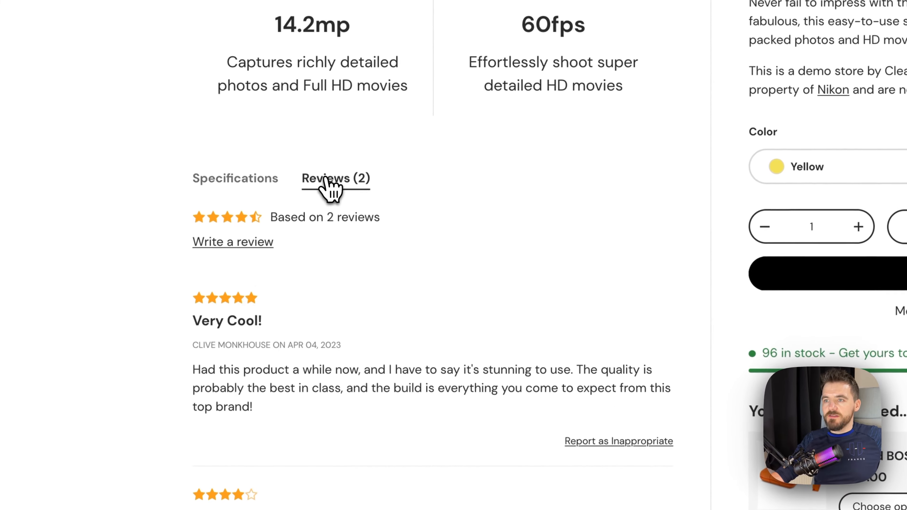
Examine the Specifications section on the Digital and Home demo product pages, toggling the Home demo's collapsible section
click(245, 181)
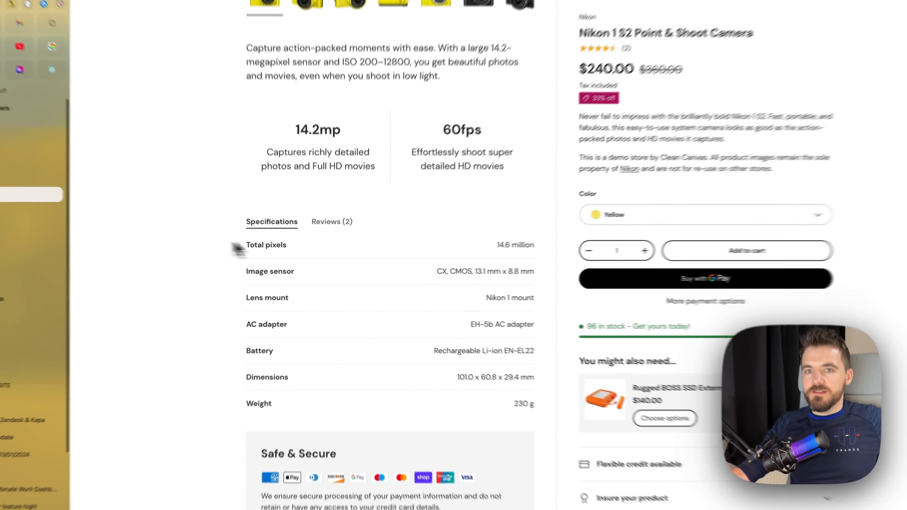
click(86, 229)
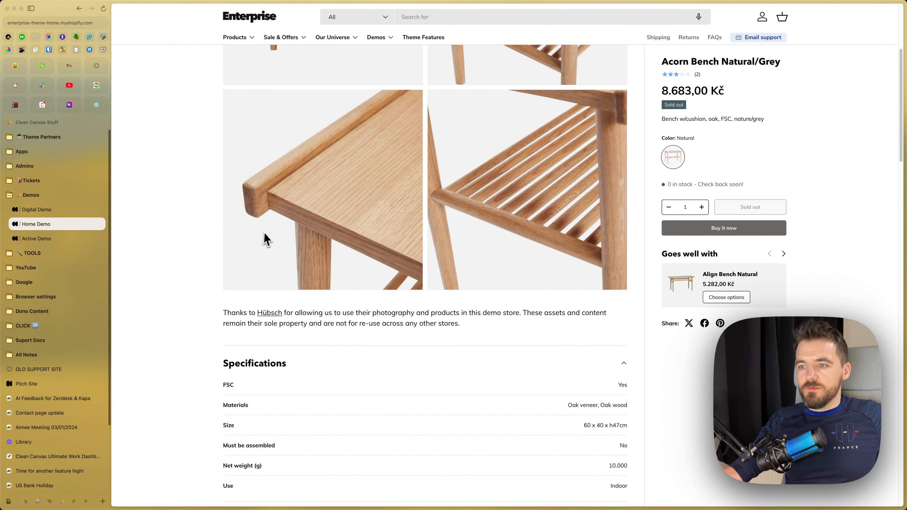
scroll(281, 278, down, 3)
click(606, 304)
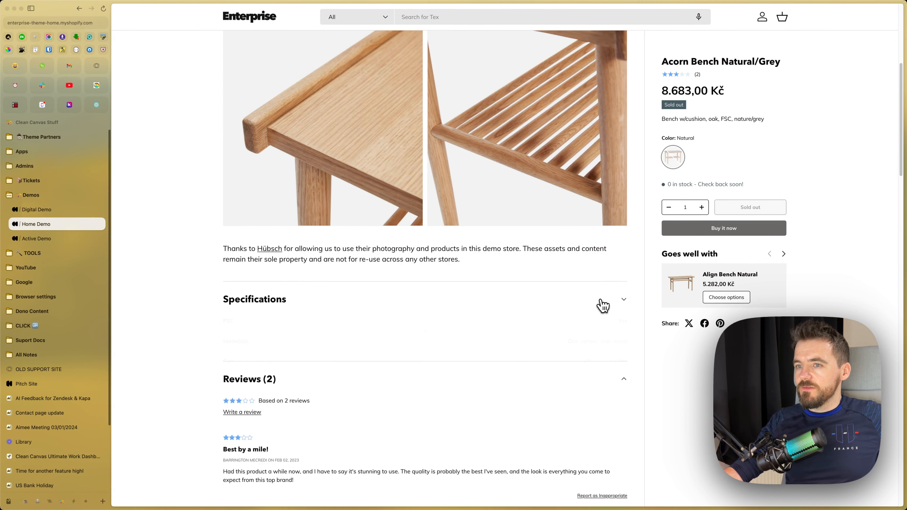
click(575, 298)
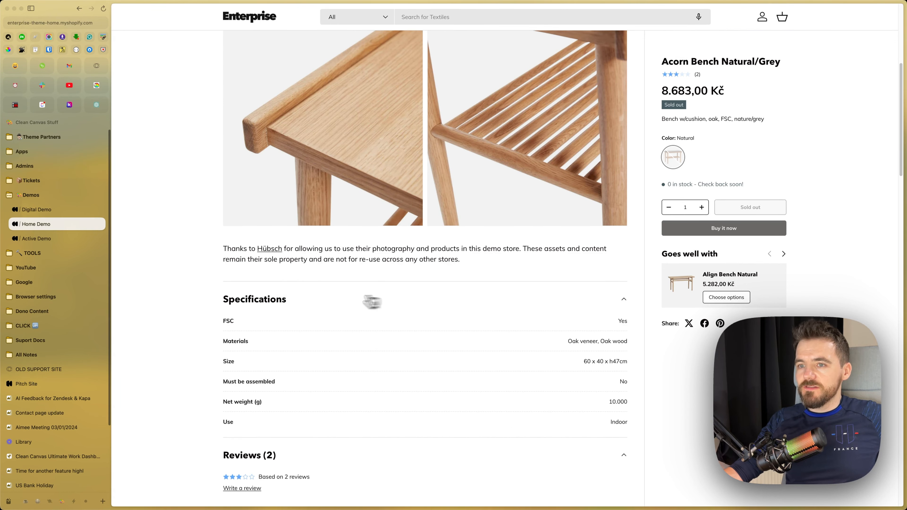
Examine the collapsible Specifications section on the Active demo's jacket page and return to the Home demo
click(37, 239)
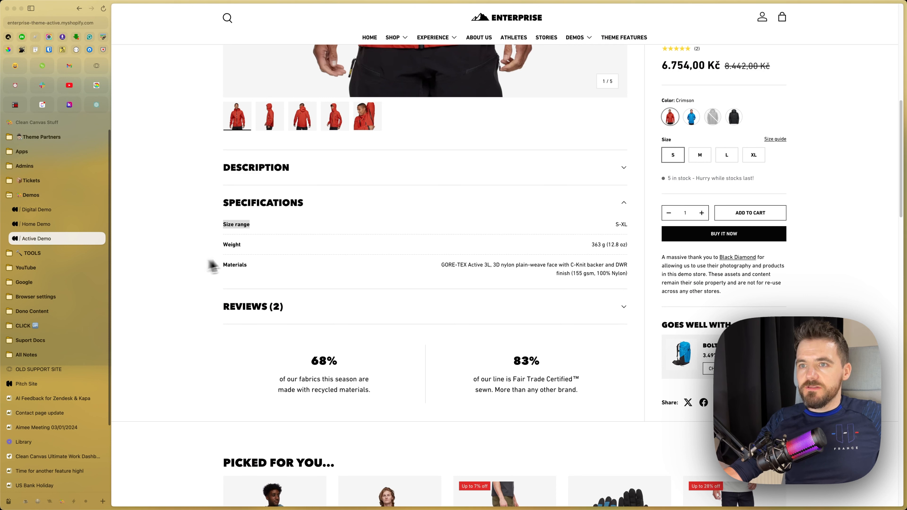
click(619, 205)
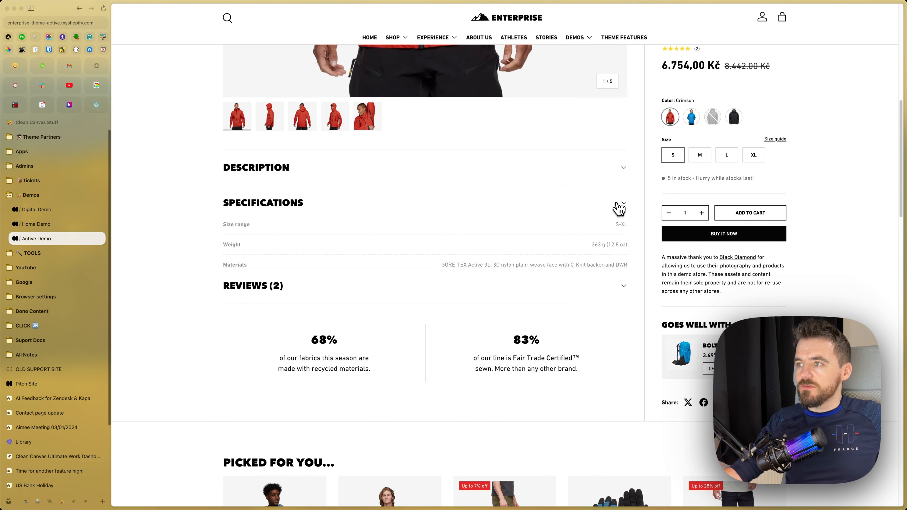
click(617, 206)
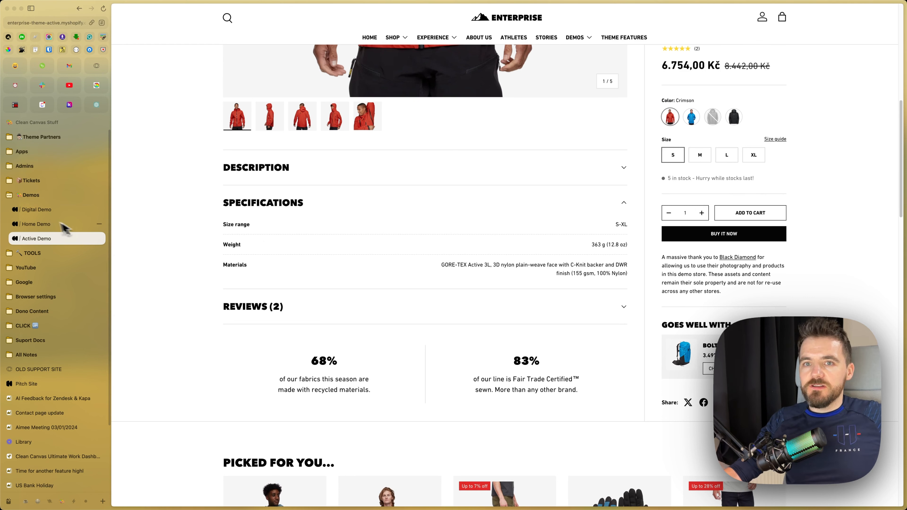
click(37, 224)
scroll(249, 256, down, 5)
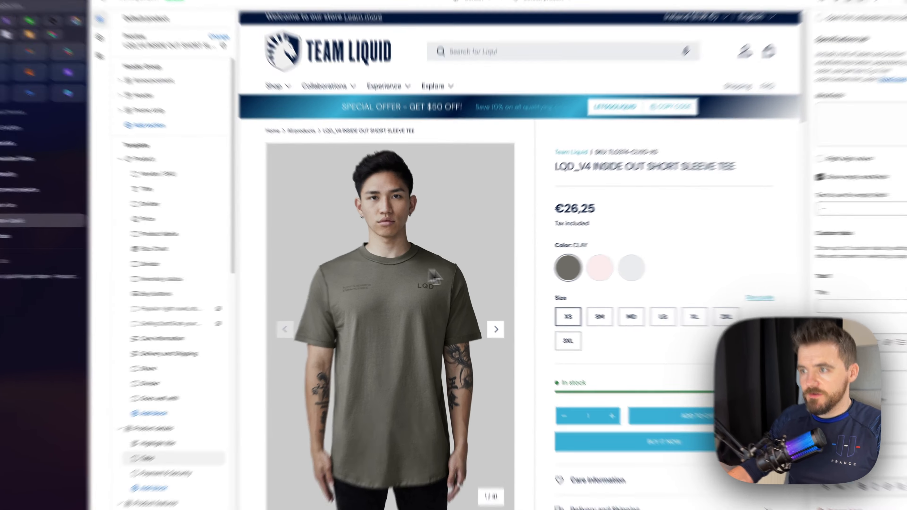
Review the product details area in the Team Liquid preview and hide the Product section of the default product template
scroll(520, 267, down, 5)
scroll(587, 260, down, 6)
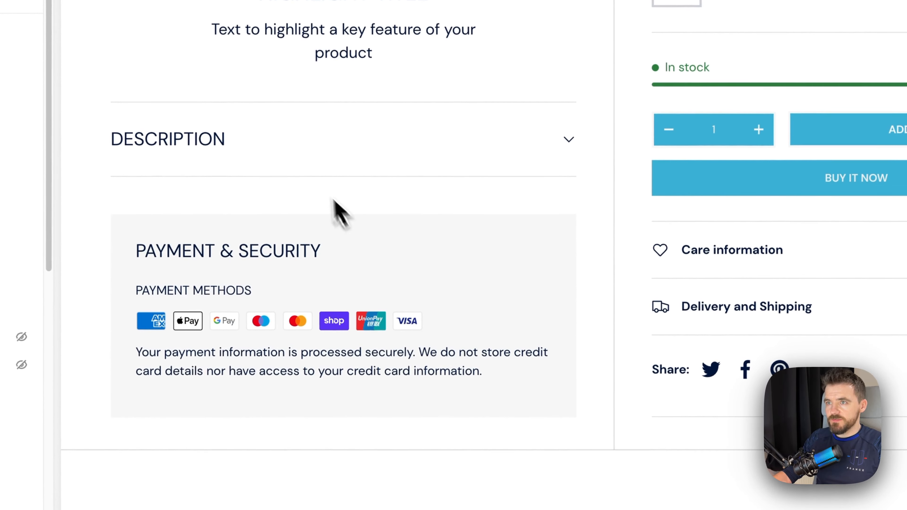
scroll(347, 149, up, 10)
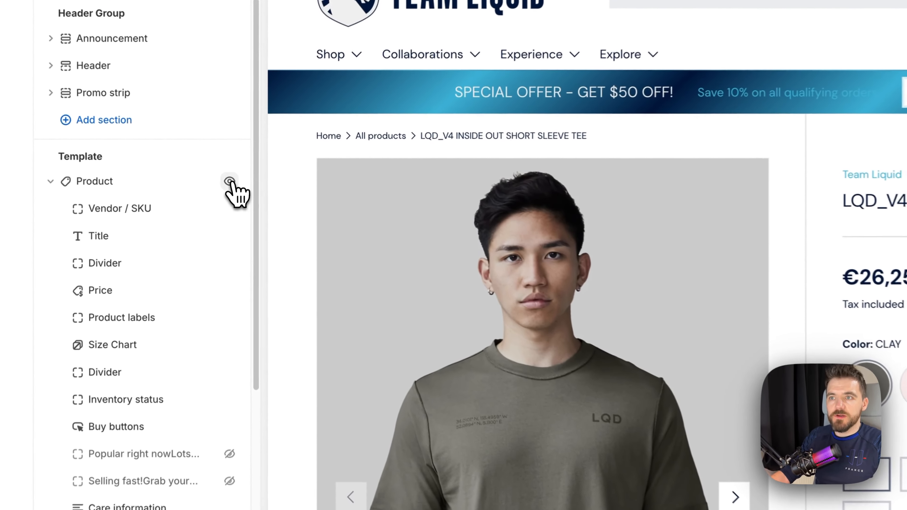
click(231, 181)
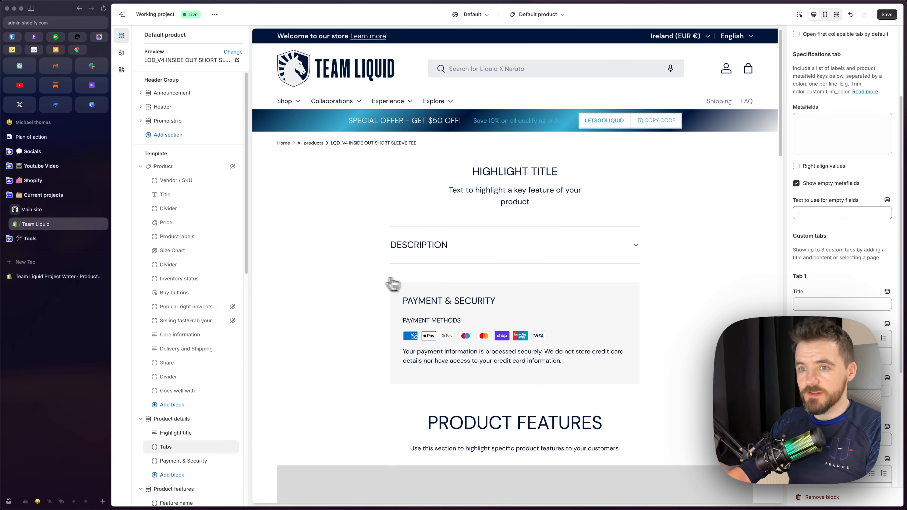
Open the settings of the Tabs block under Product details and check its collapsible Description tab in the preview
scroll(223, 286, down, 5)
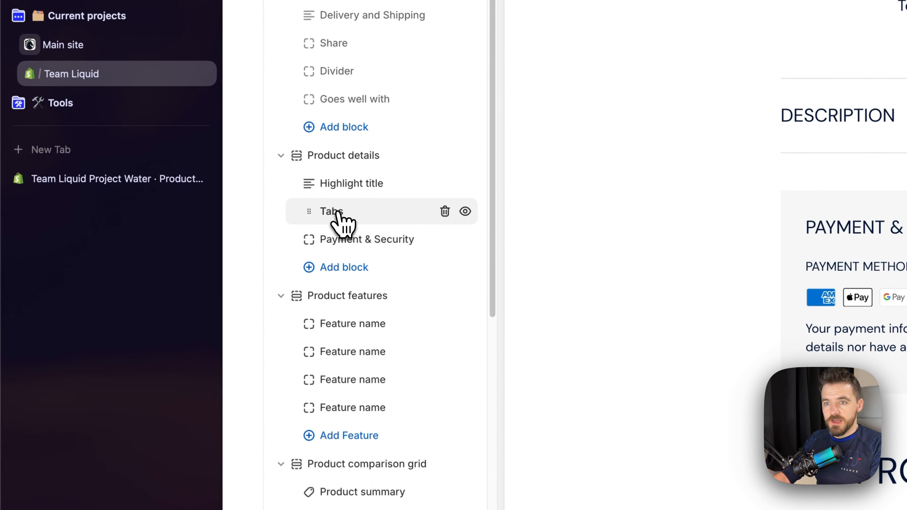
click(339, 268)
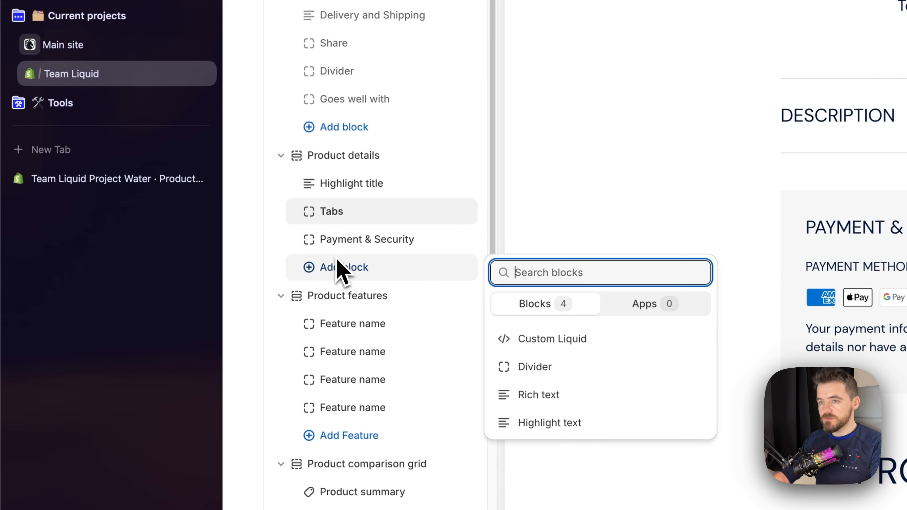
click(341, 219)
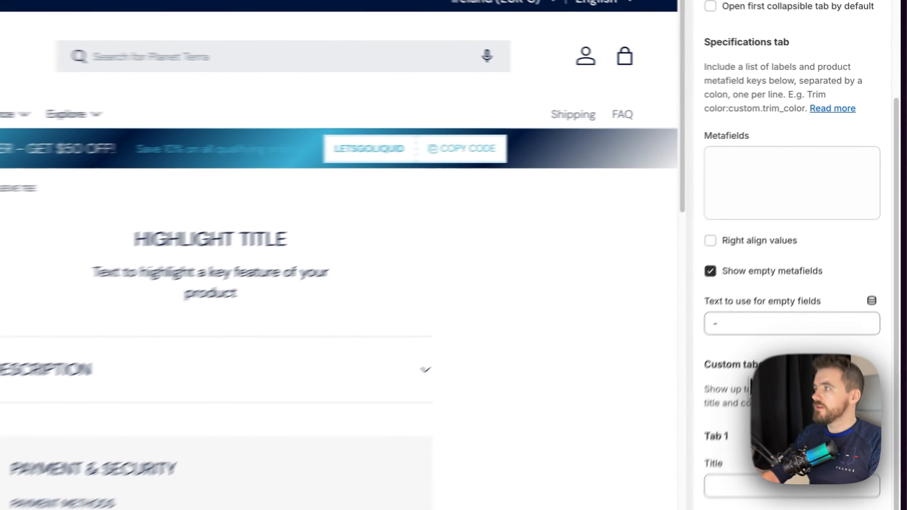
scroll(815, 246, up, 3)
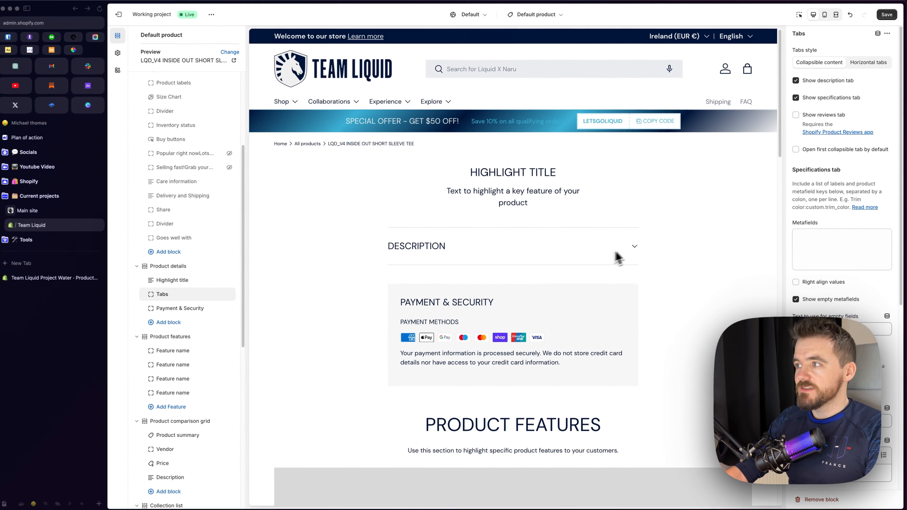
click(634, 244)
click(635, 244)
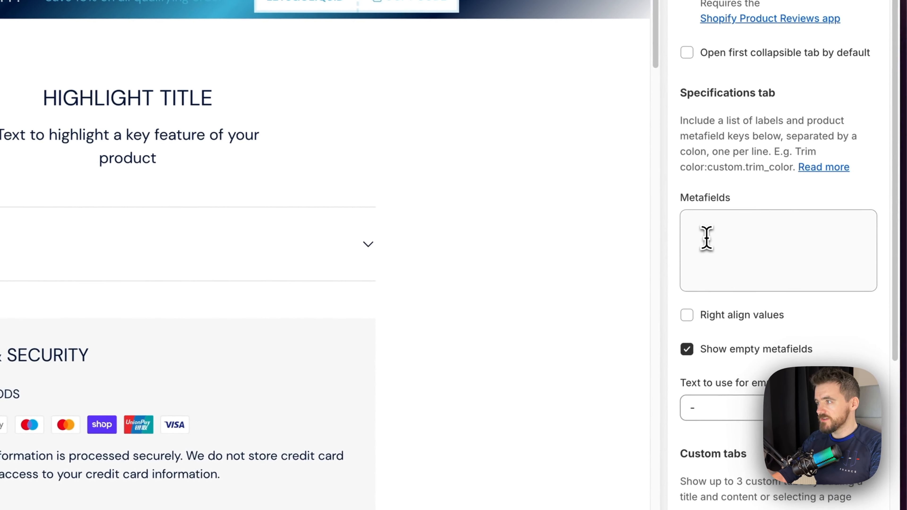
Enter Color as a label in the Specifications tab's metafields and expand Specifications in the preview
click(799, 242)
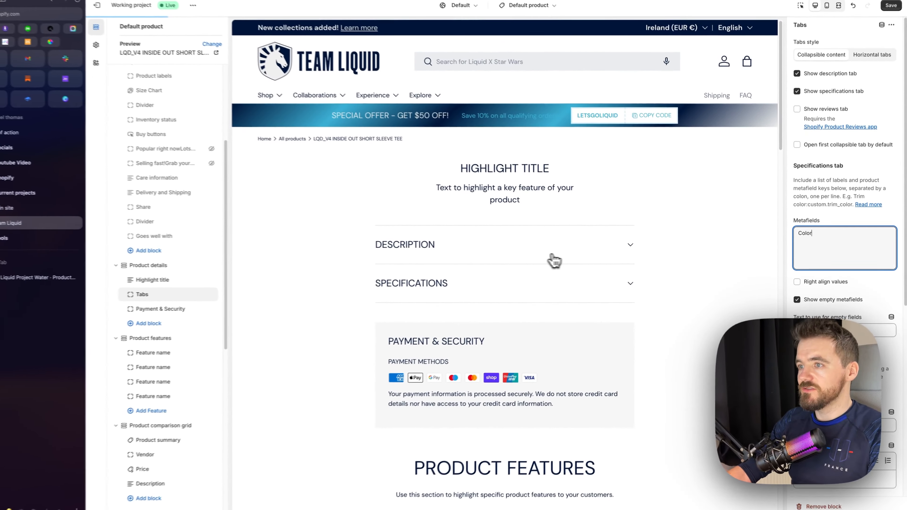
click(603, 281)
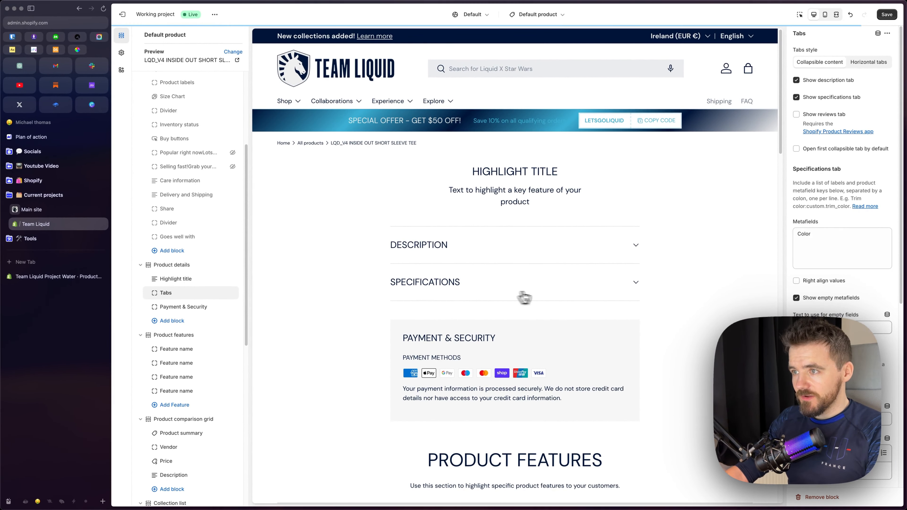
click(520, 293)
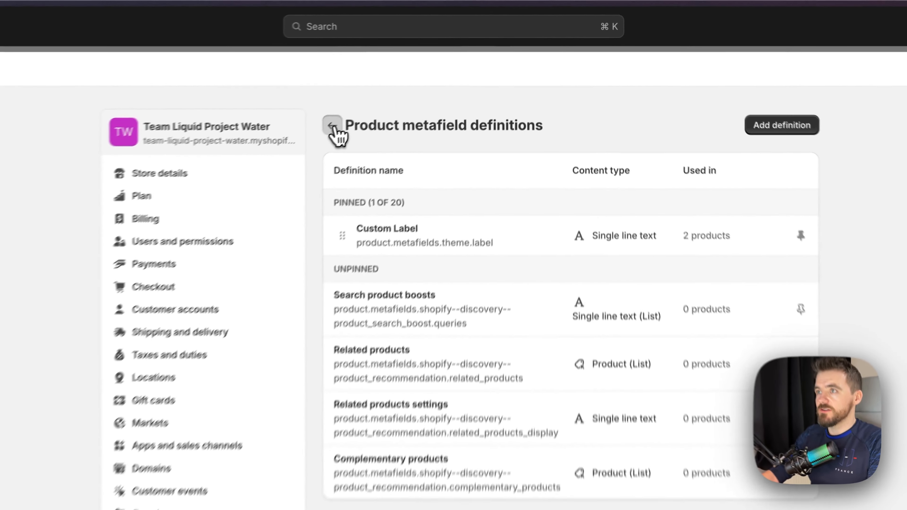
Start a new product metafield definition in the store's custom data settings and name it Color
click(439, 68)
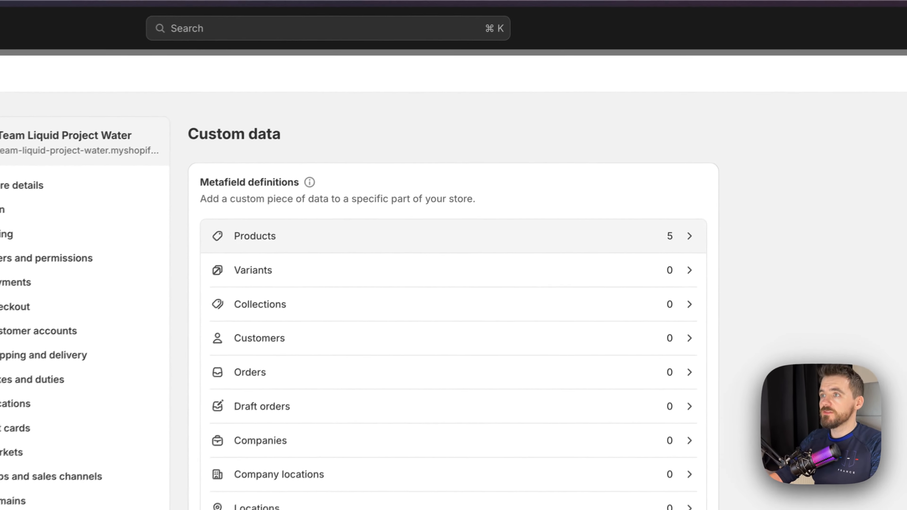
click(549, 125)
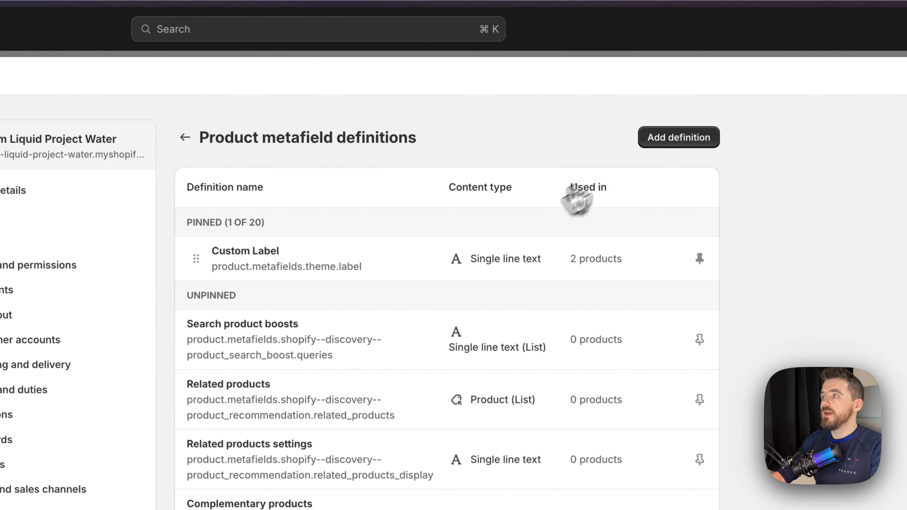
click(678, 138)
click(276, 211)
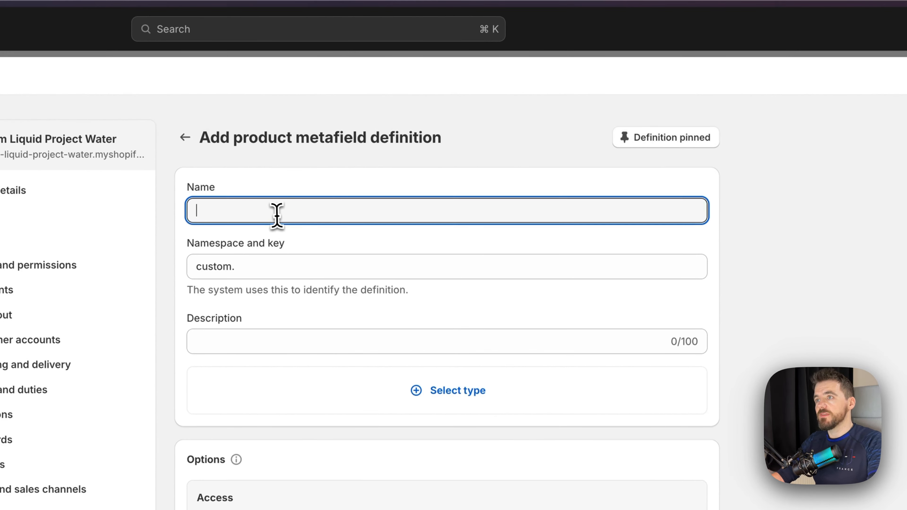
text(Color)
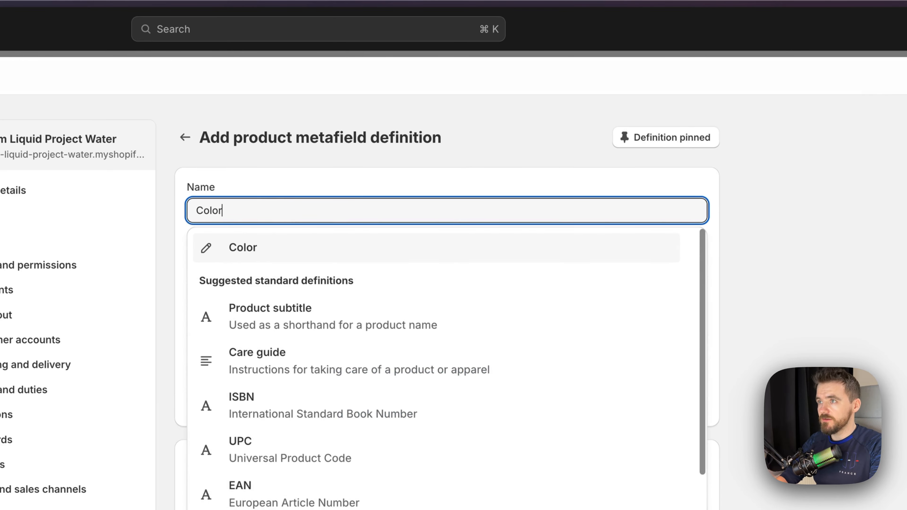
click(242, 251)
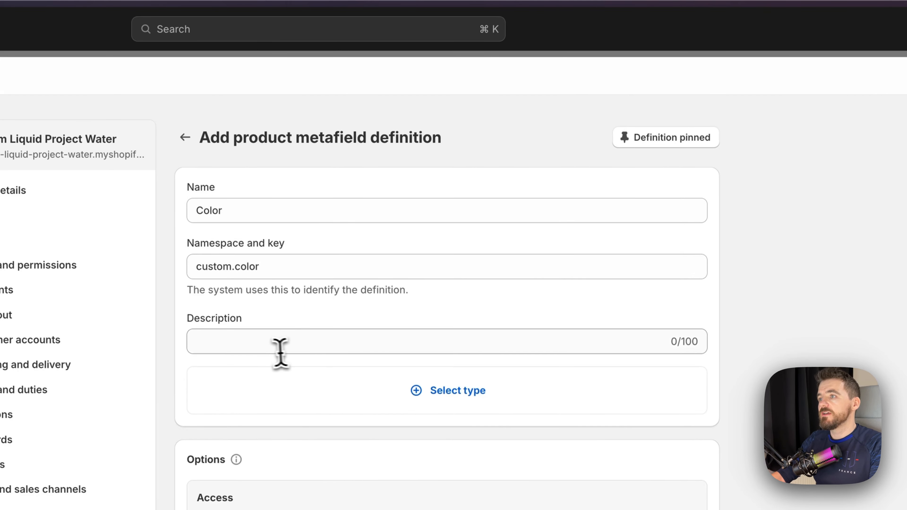
Describe the Color metafield definition as "Spec tab product page"
click(294, 341)
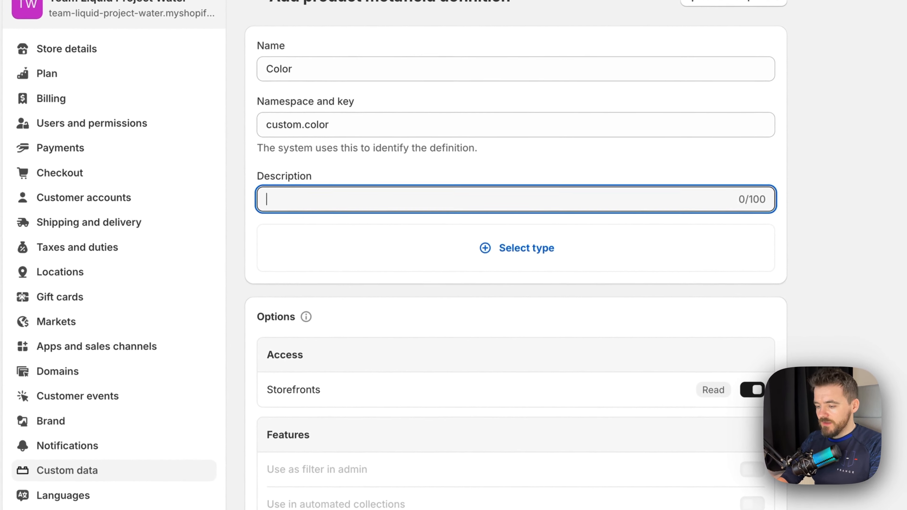
text(Sp)
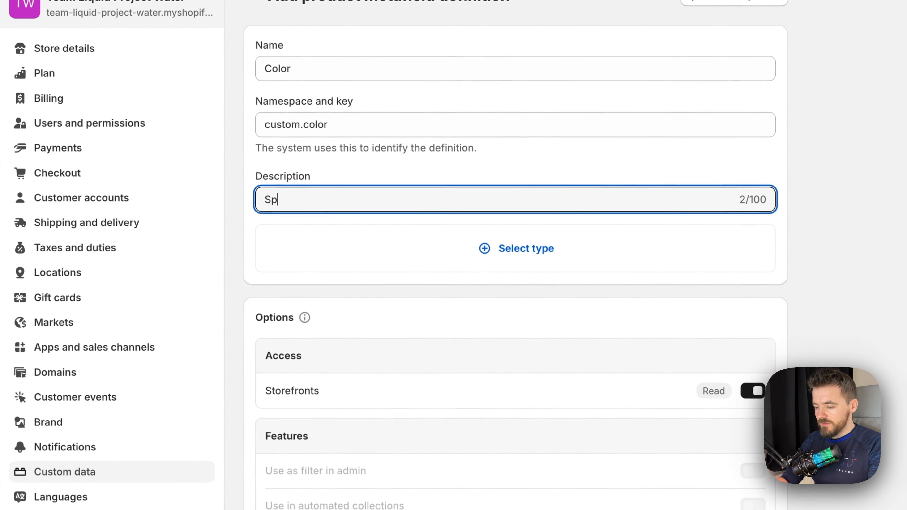
text(ec tab product page)
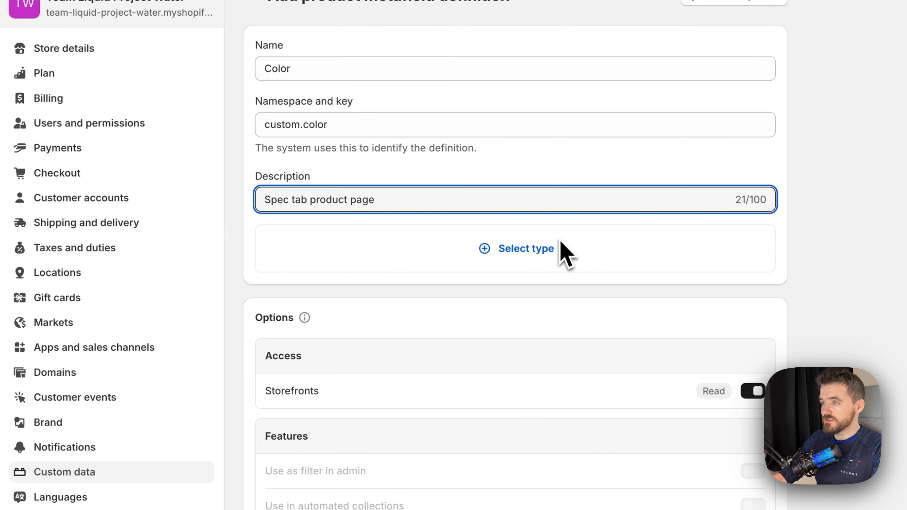
Set the Color metafield's content type to Rich text and save the definition
click(527, 248)
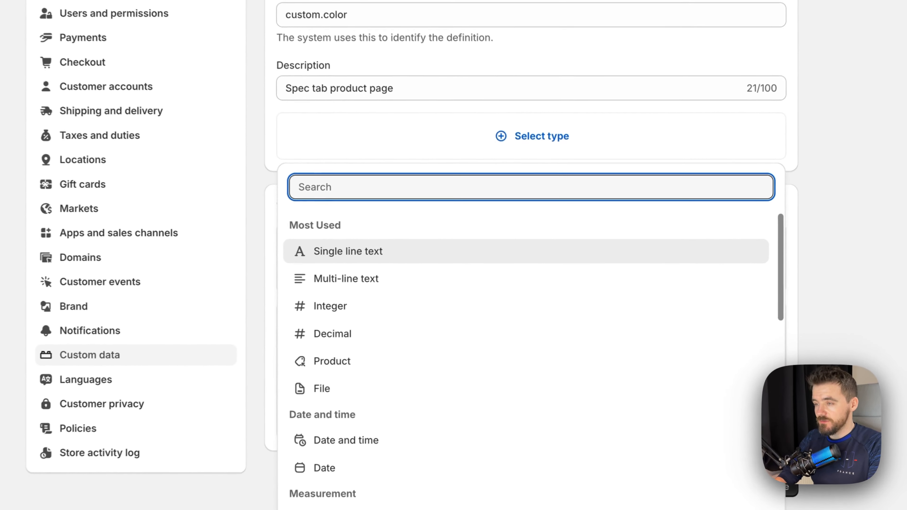
text(text)
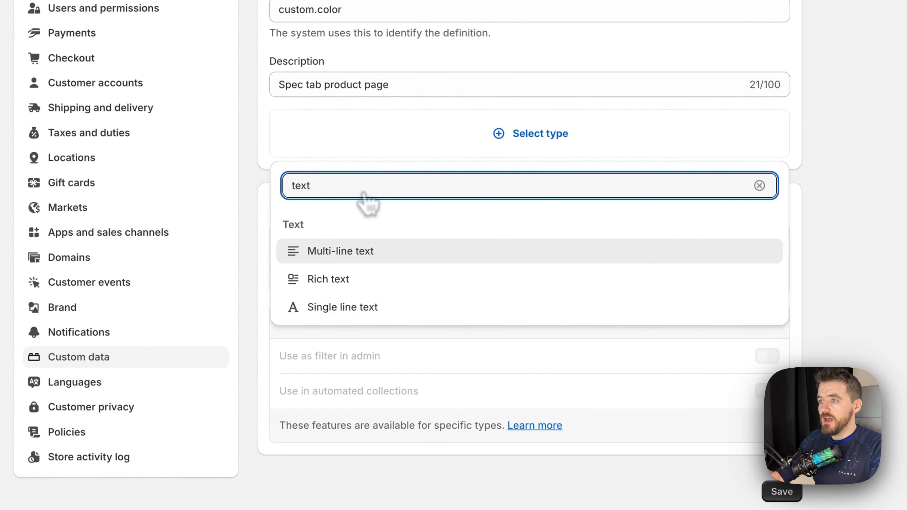
click(328, 279)
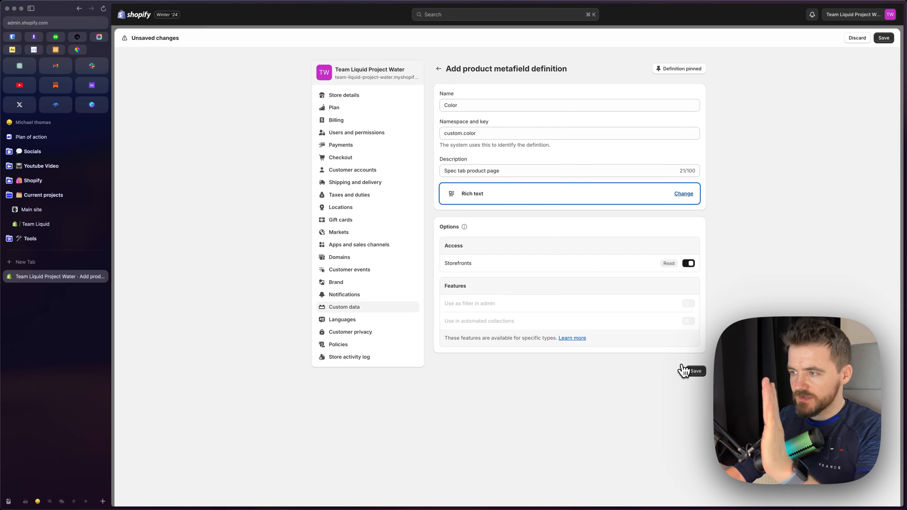
click(694, 375)
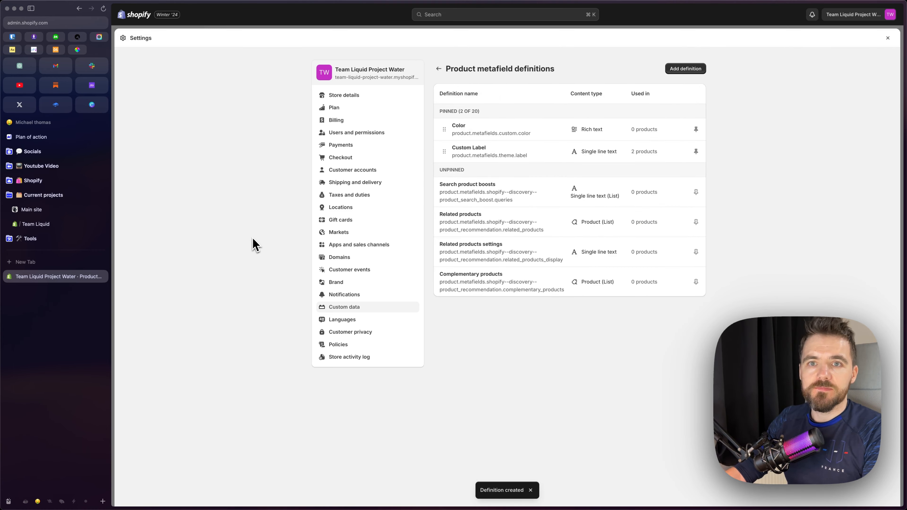
Open the previewed short sleeve tee's admin page from the theme editor, set its Color metafield to Grey, and save the product
click(43, 227)
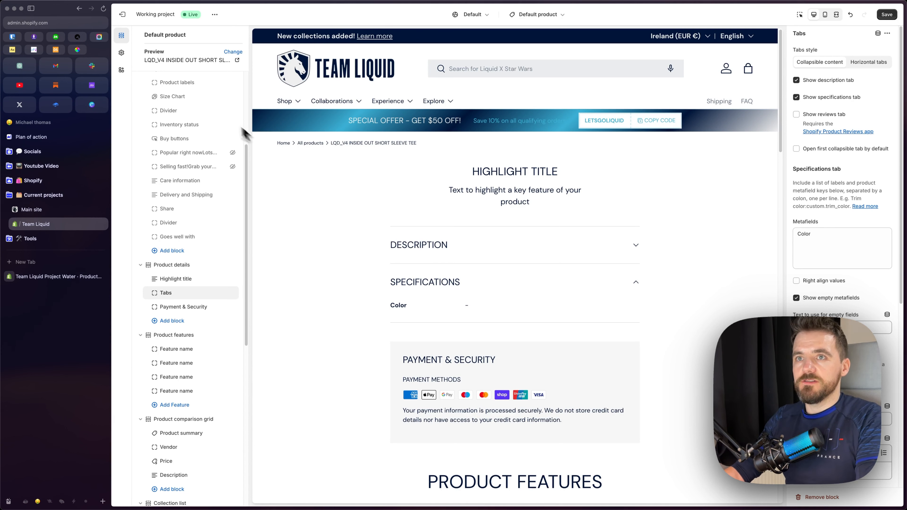
click(176, 62)
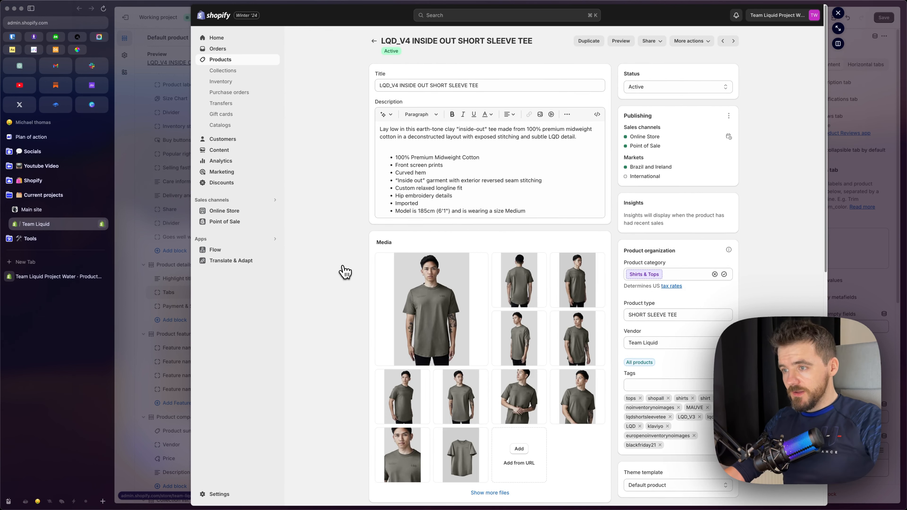
scroll(345, 273, down, 12)
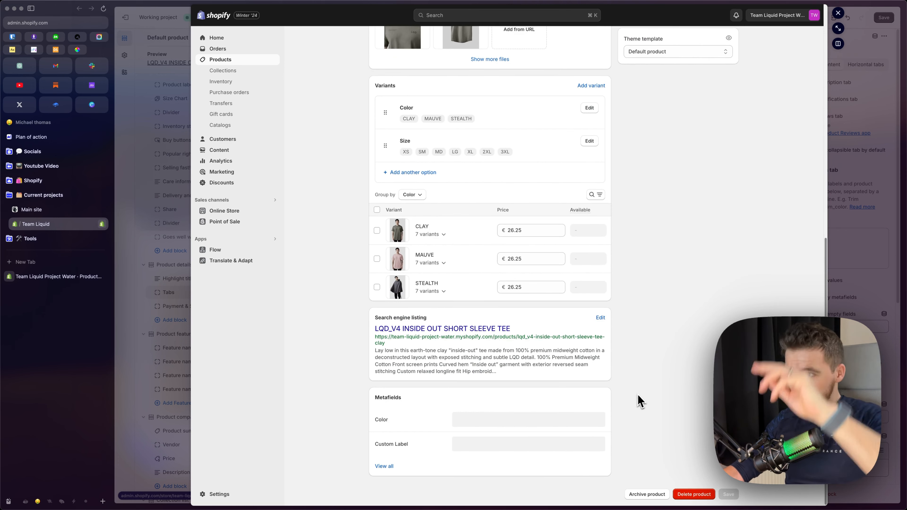
click(465, 421)
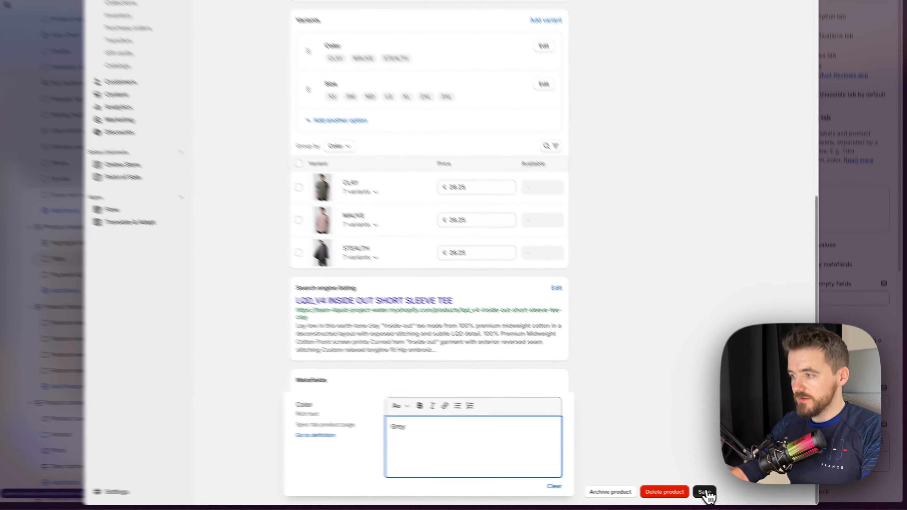
click(704, 492)
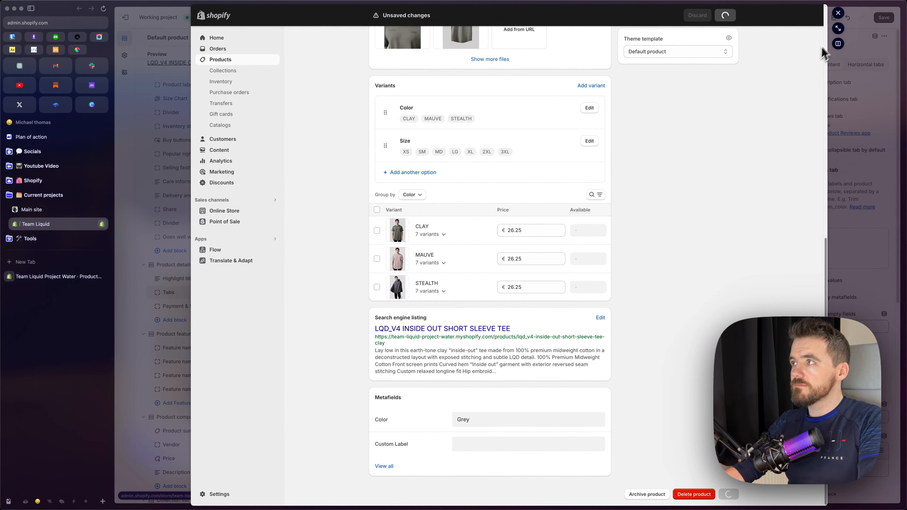
click(838, 13)
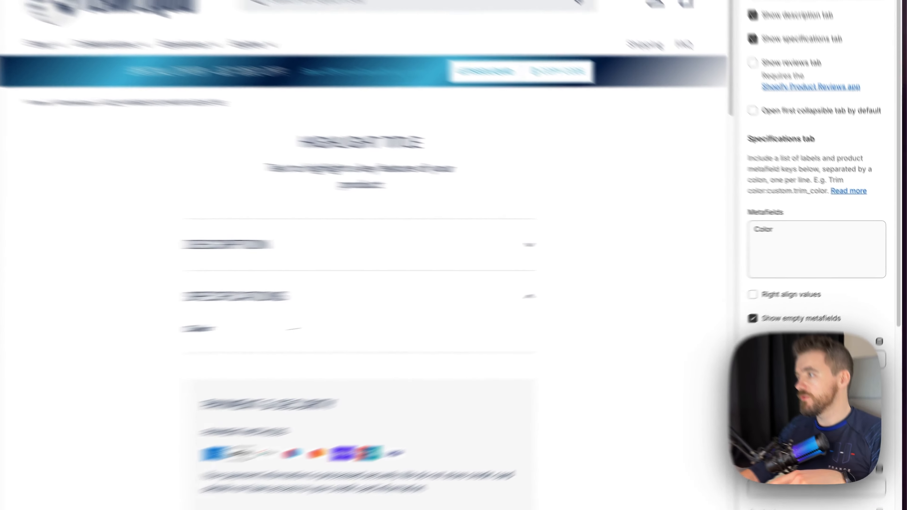
Open the Color product metafield definition in the custom data settings and copy its namespace and key, custom.color
click(813, 235)
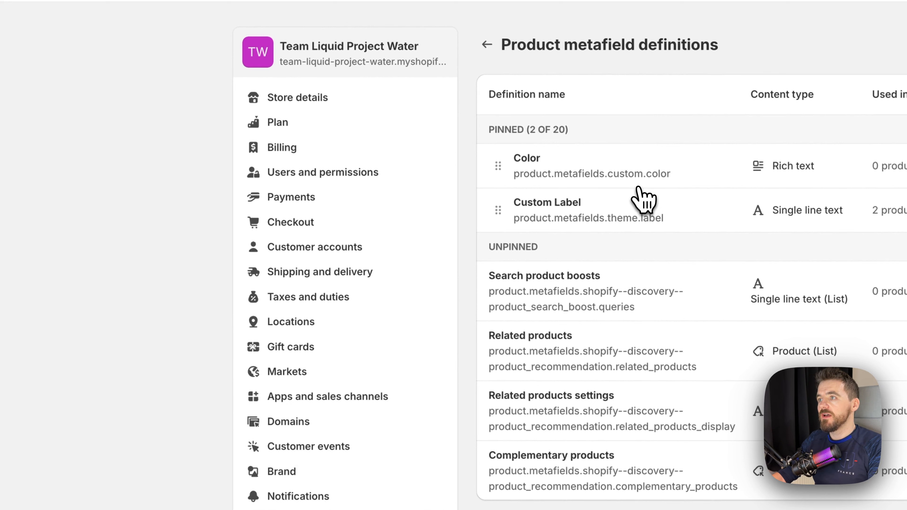
drag(678, 175, 514, 161)
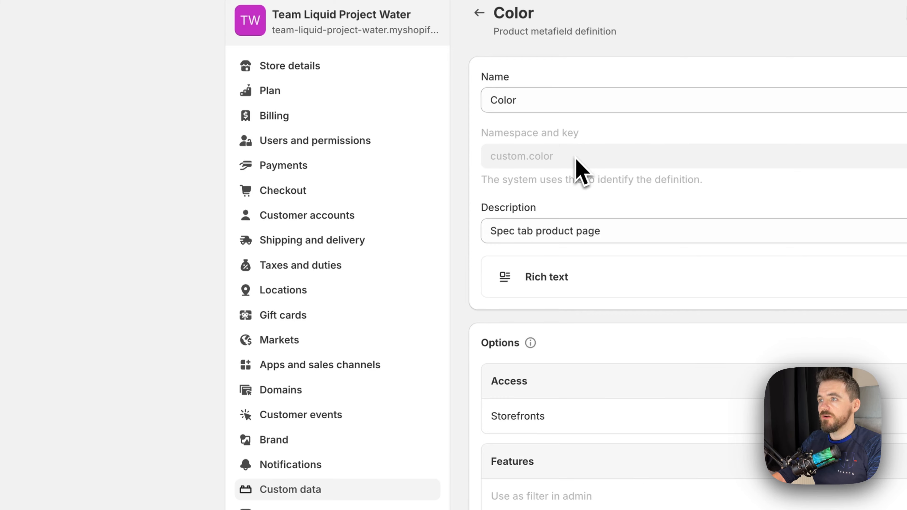
drag(569, 162, 492, 164)
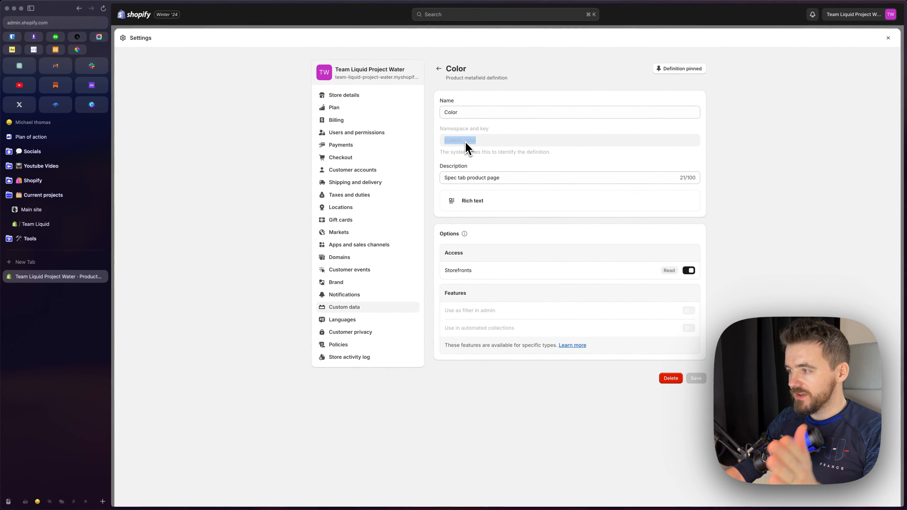
click(218, 246)
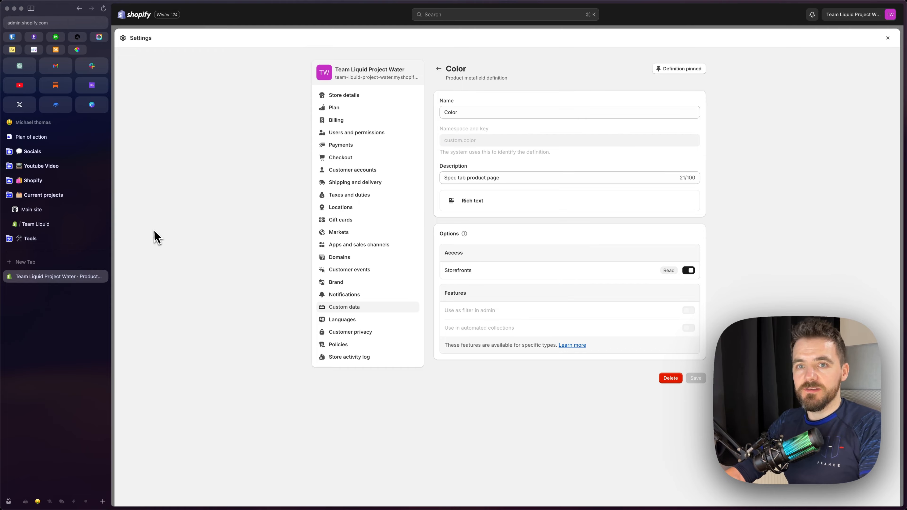
Link the Color label to custom.color in the Specifications tab's metafields and check the entry in the preview
click(37, 225)
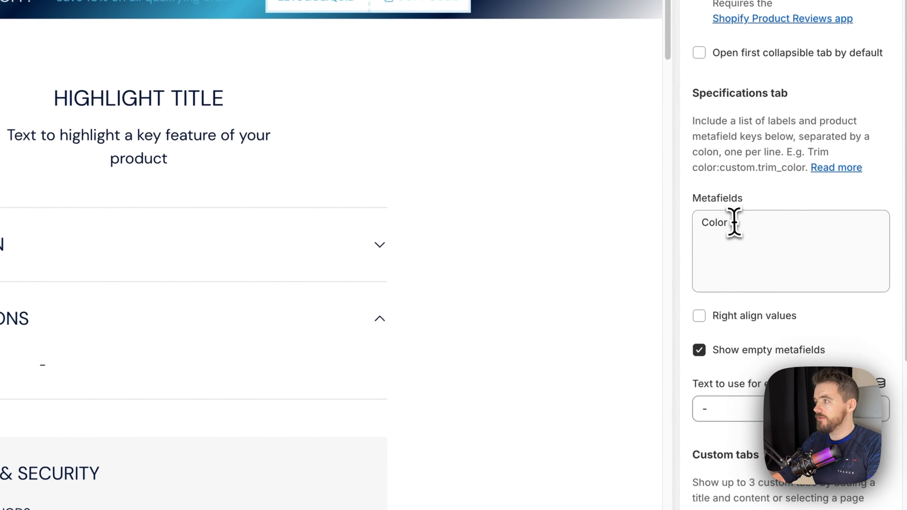
click(733, 222)
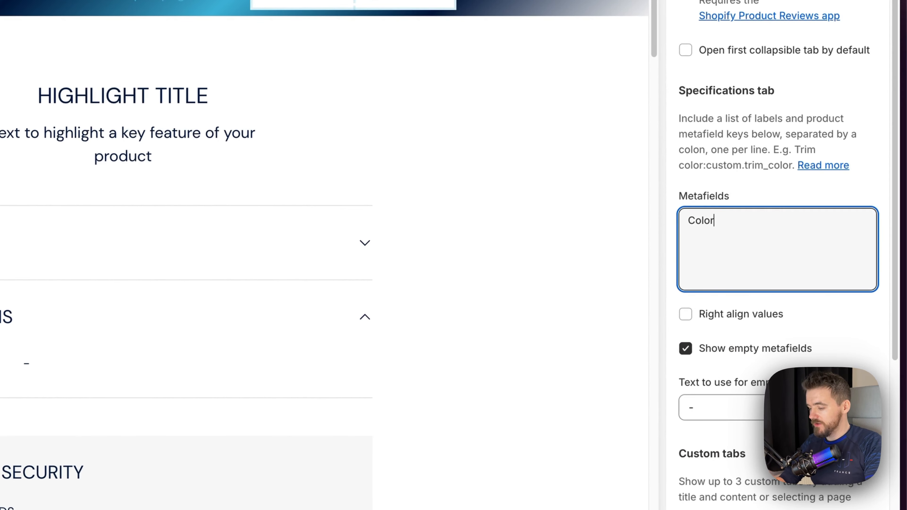
text(: custom.color)
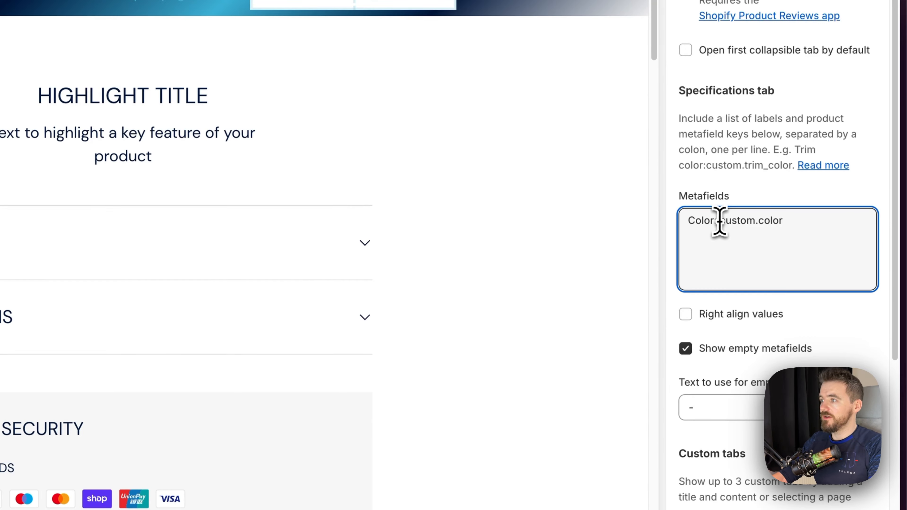
click(536, 244)
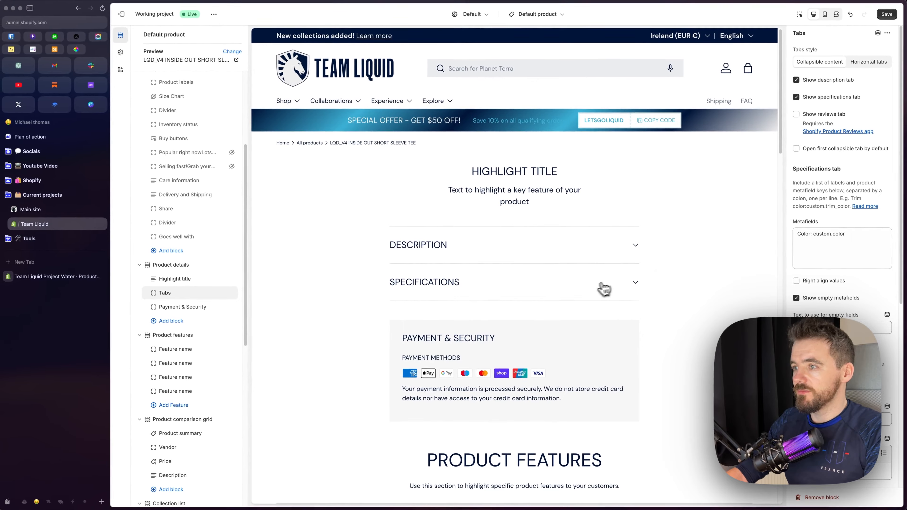
click(603, 289)
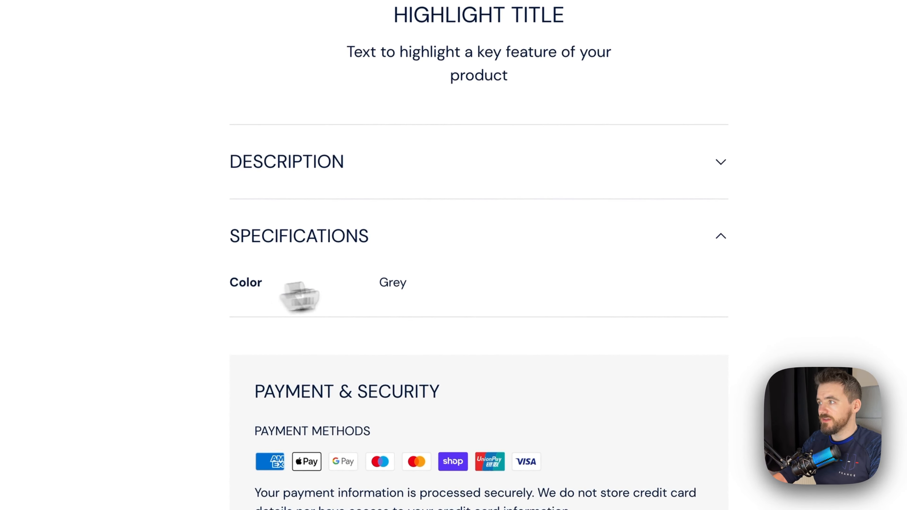
double_click(702, 215)
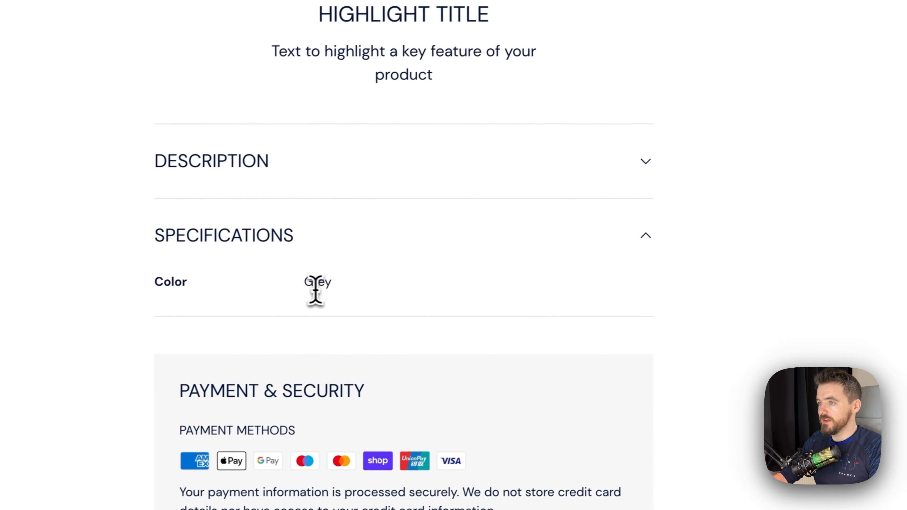
double_click(314, 288)
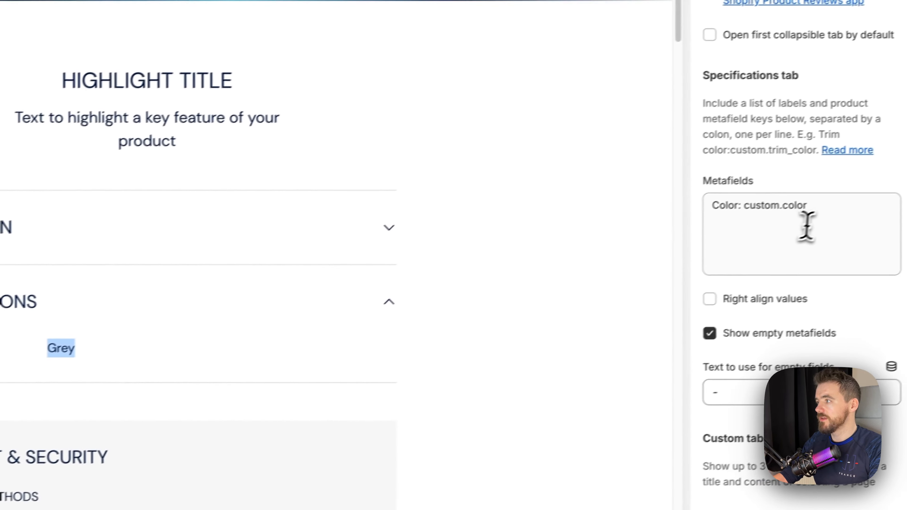
Add a "Size Range:" line below the Color entry in the Specifications metafields and right-align the values
click(795, 211)
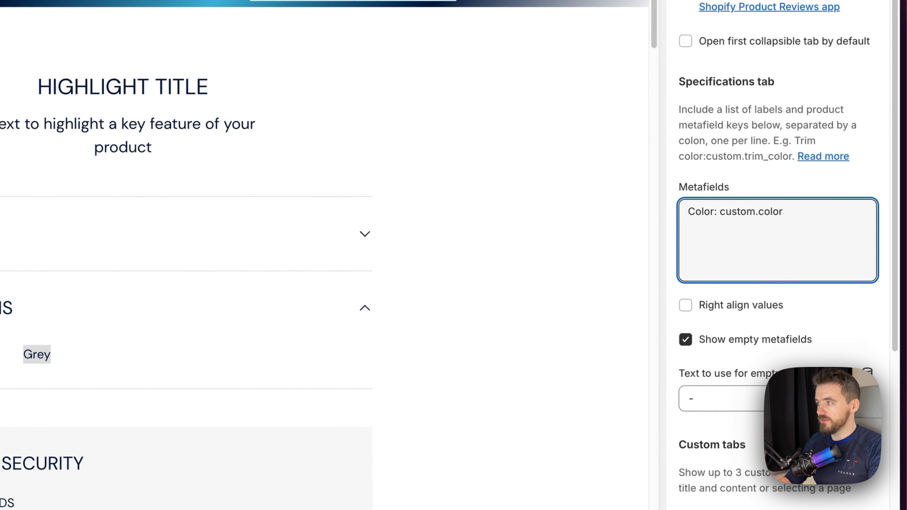
key(Return)
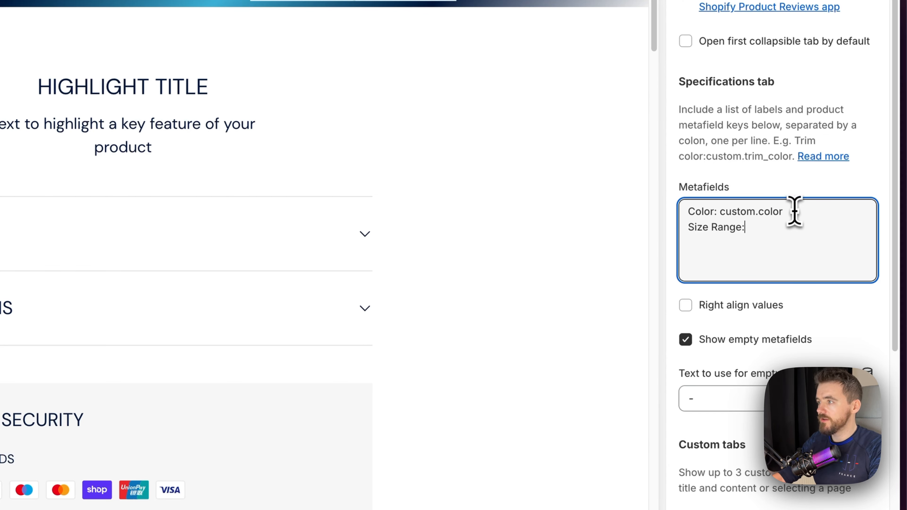
click(42, 312)
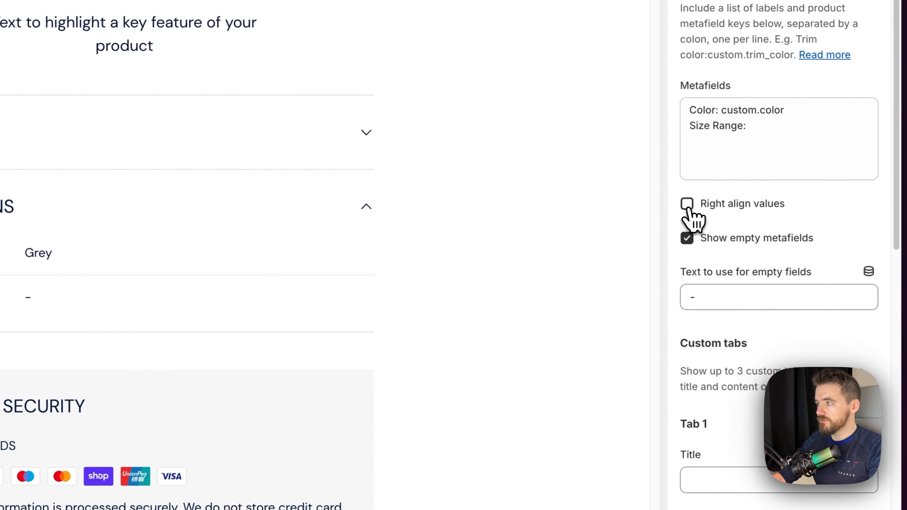
click(687, 204)
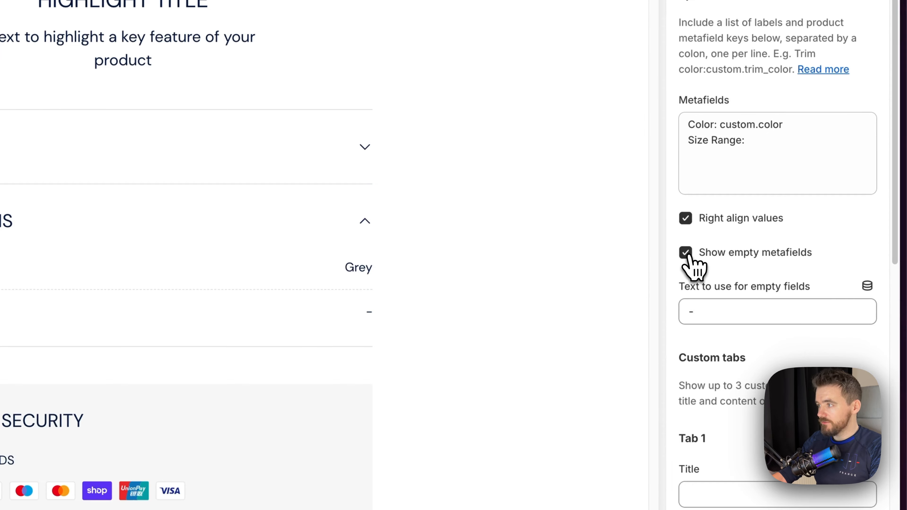
Try hiding empty metafields in the Specifications tab, and show them again
click(686, 253)
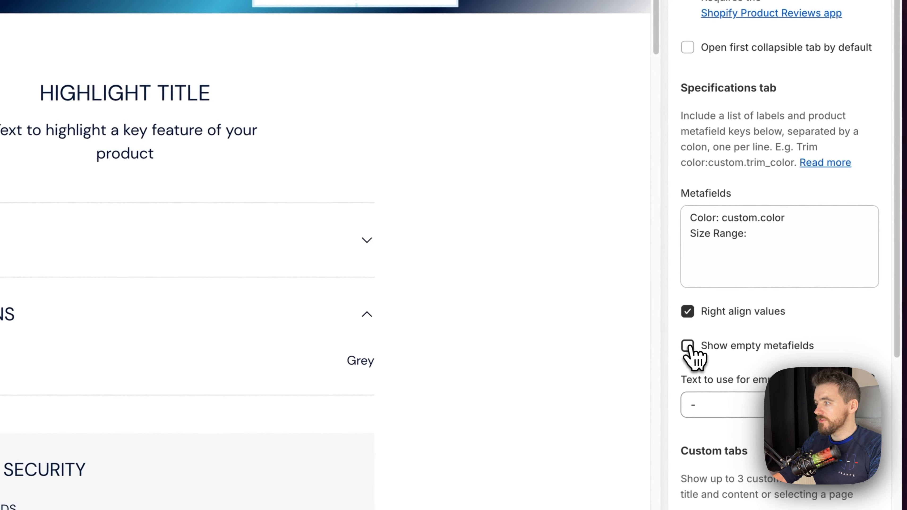
click(687, 346)
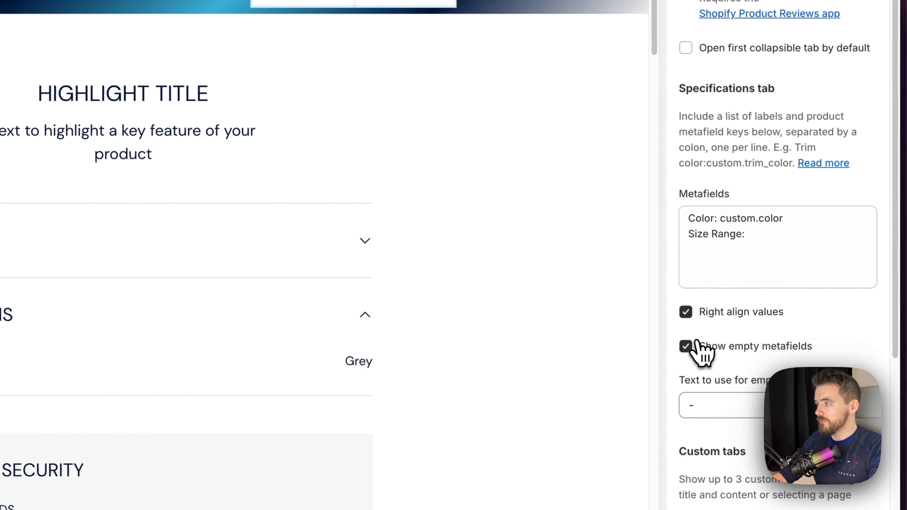
scroll(713, 339, down, 5)
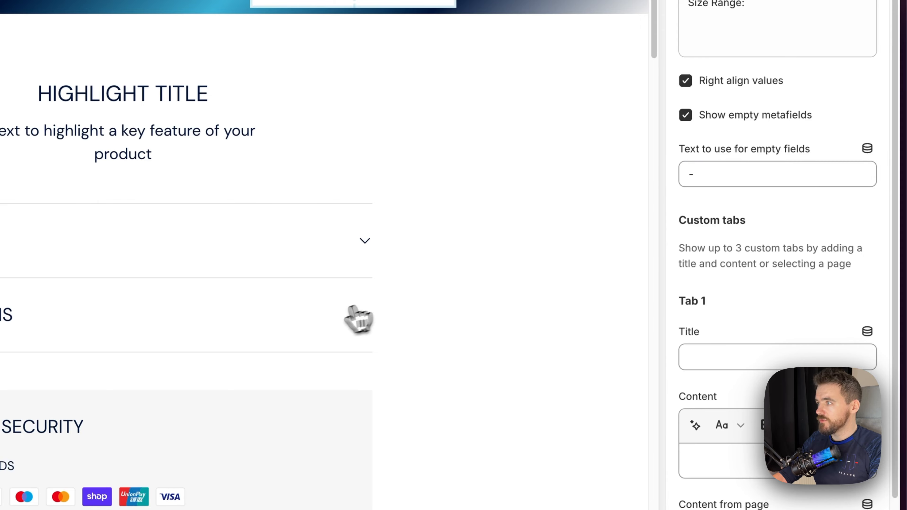
click(359, 316)
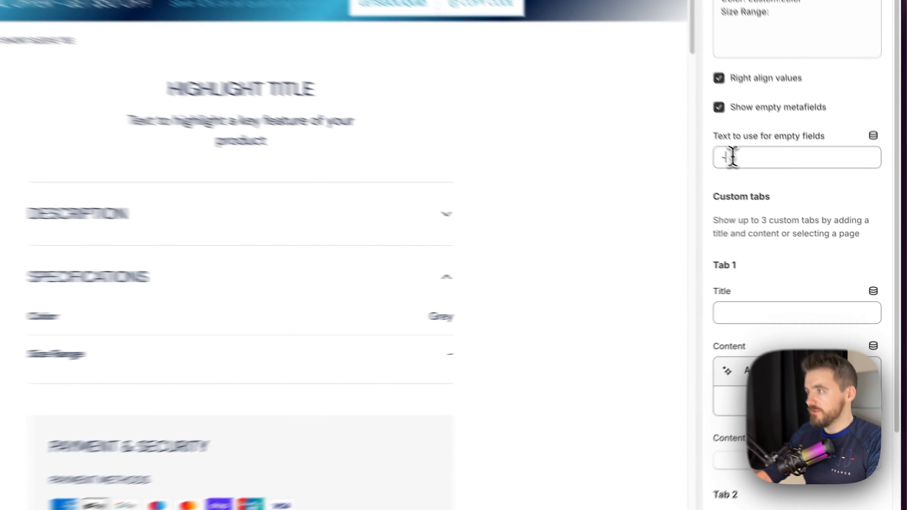
Try "No metafield" as the text for empty fields, view it in the Specifications preview, and undo the change
double_click(801, 212)
text(No metafield)
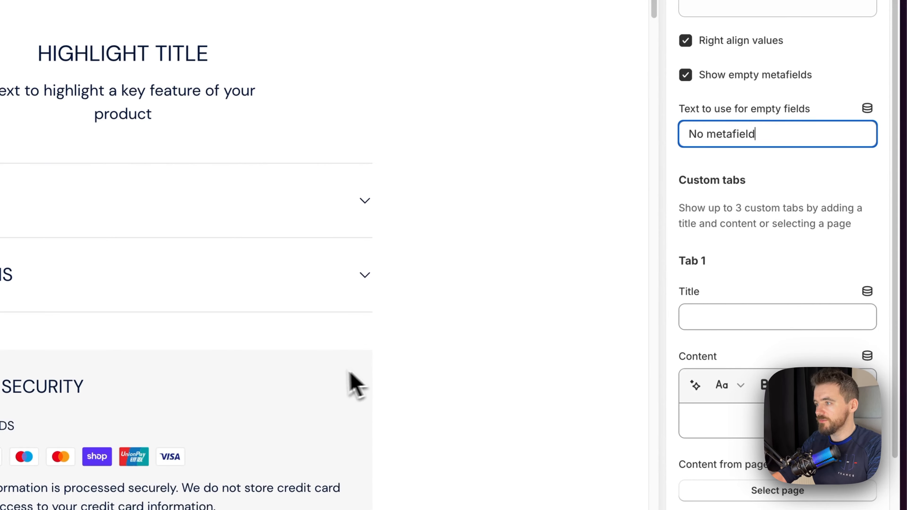
click(362, 288)
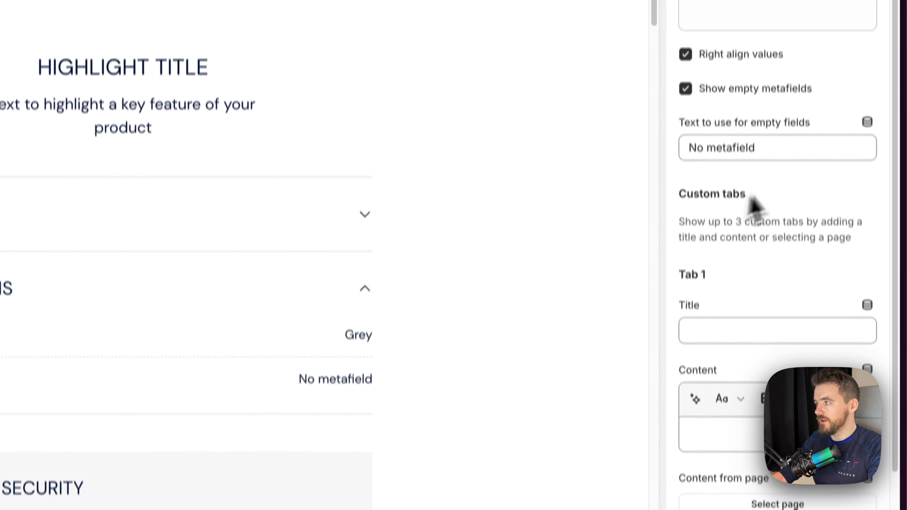
key(super+z)
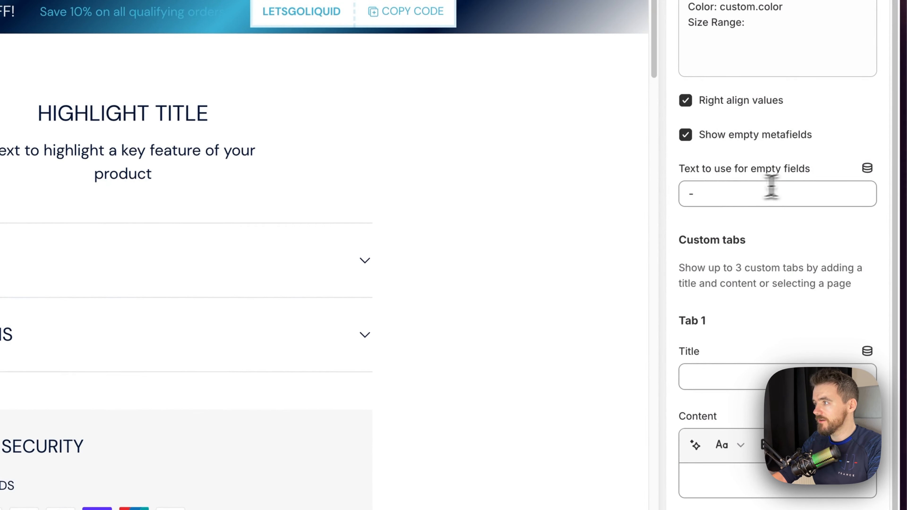
click(723, 191)
click(585, 213)
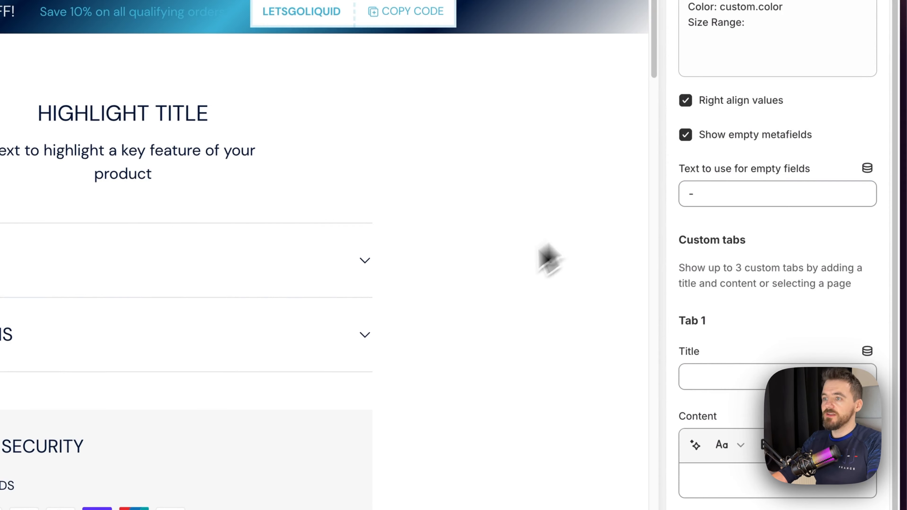
click(337, 334)
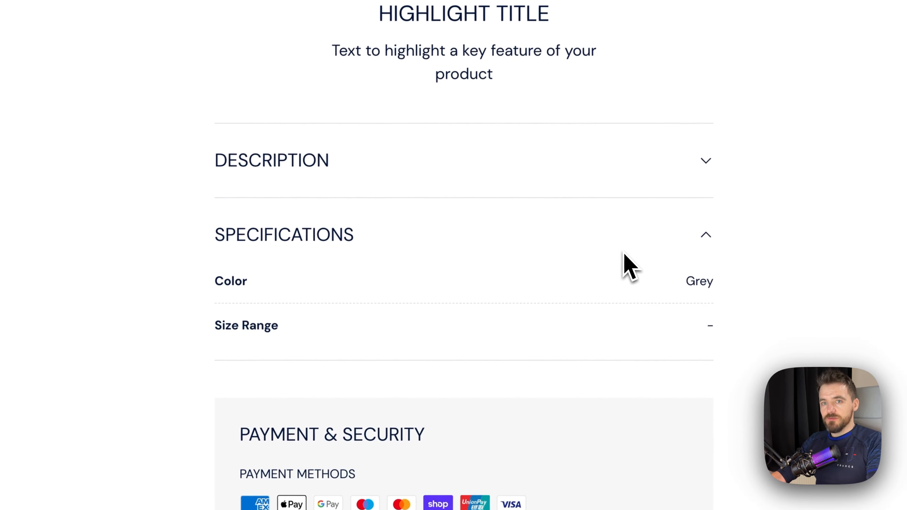
Start another product metafield definition in the store's custom data settings and name it Size Range
click(56, 267)
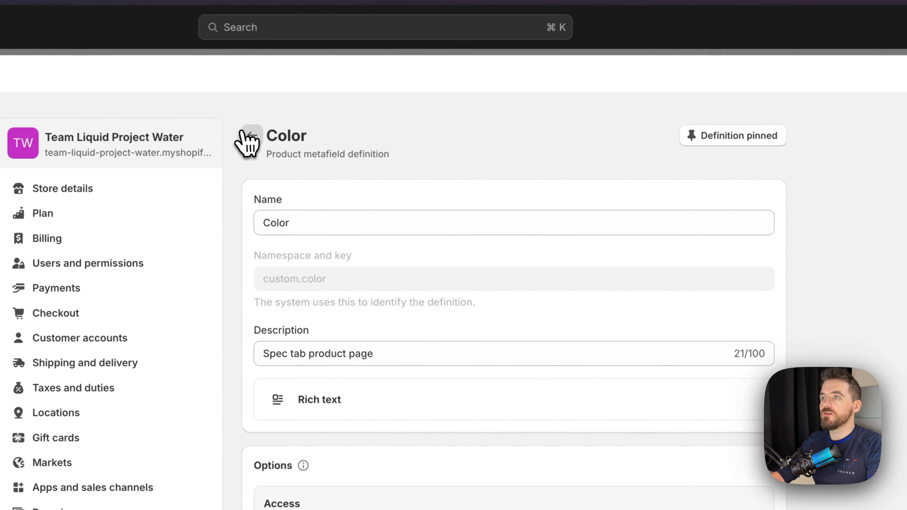
click(286, 119)
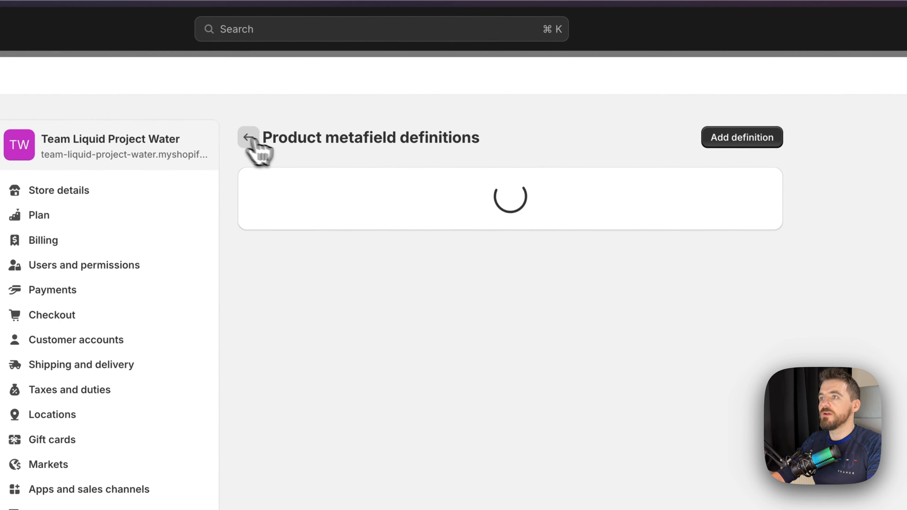
click(739, 138)
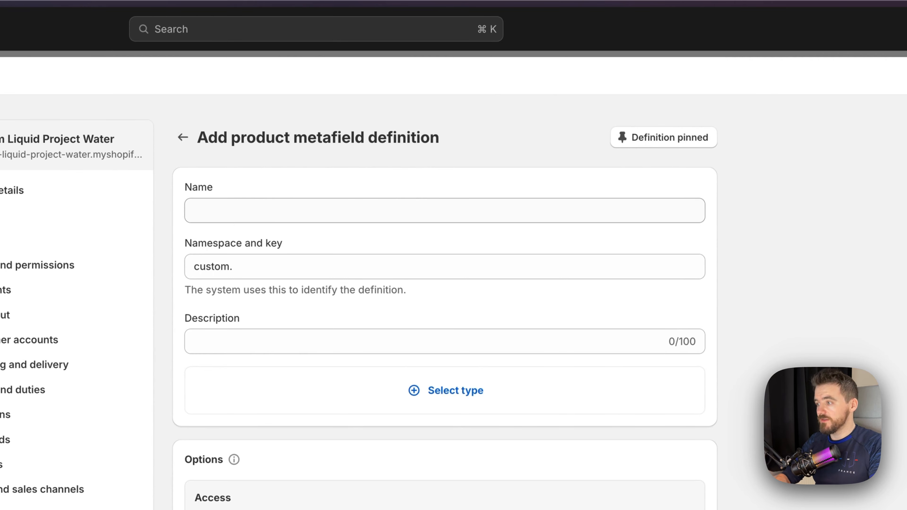
click(237, 210)
text(Size Range)
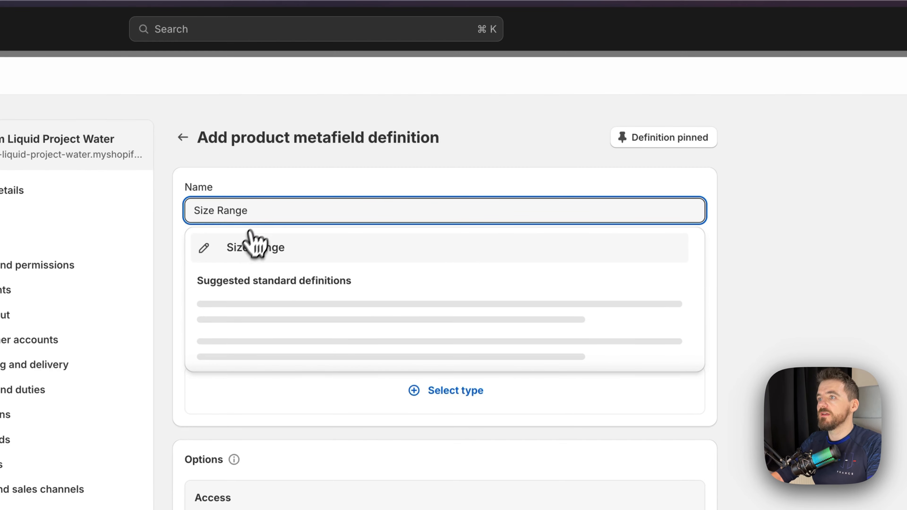
click(254, 246)
click(298, 266)
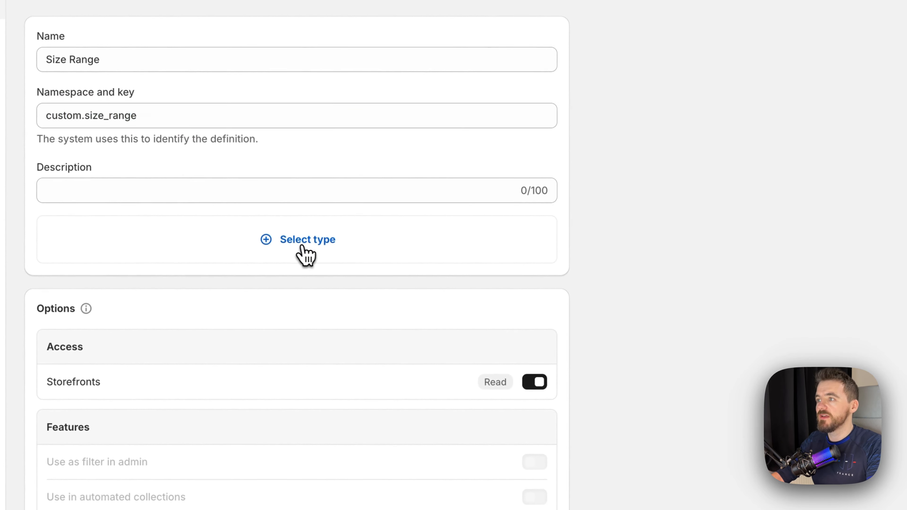
Set the Size Range metafield's type to Rich text and link it in the Specifications metafields as custom.size_range
click(302, 242)
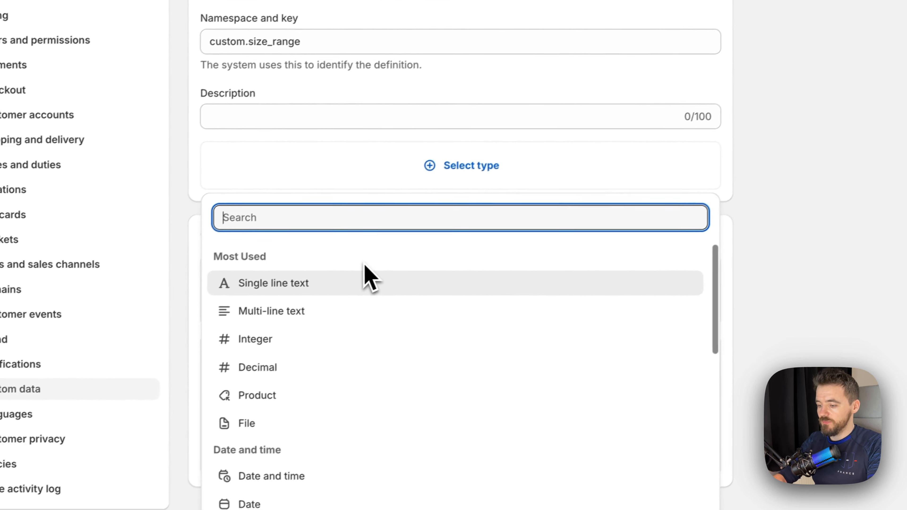
text(rich)
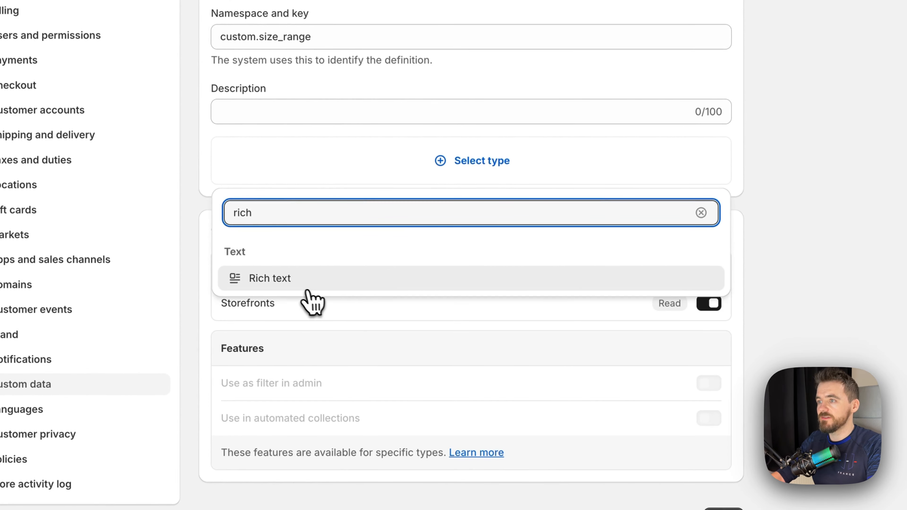
click(308, 290)
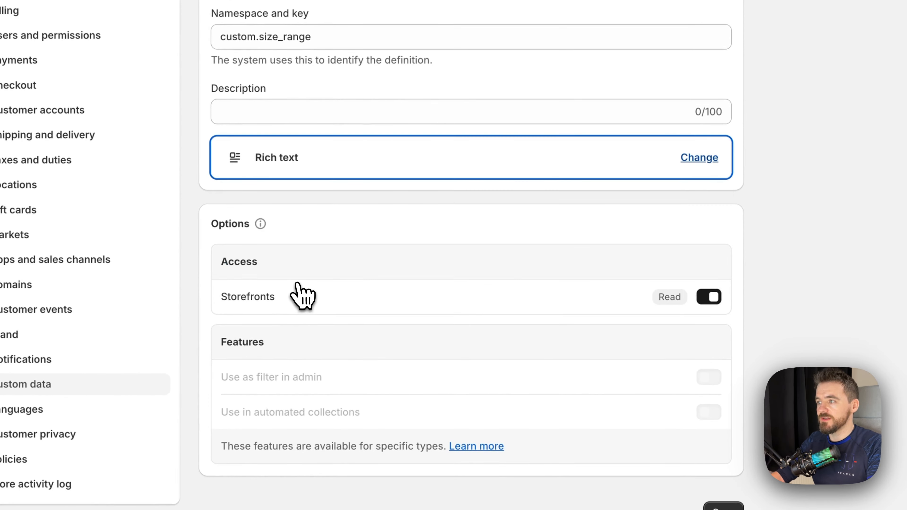
click(486, 425)
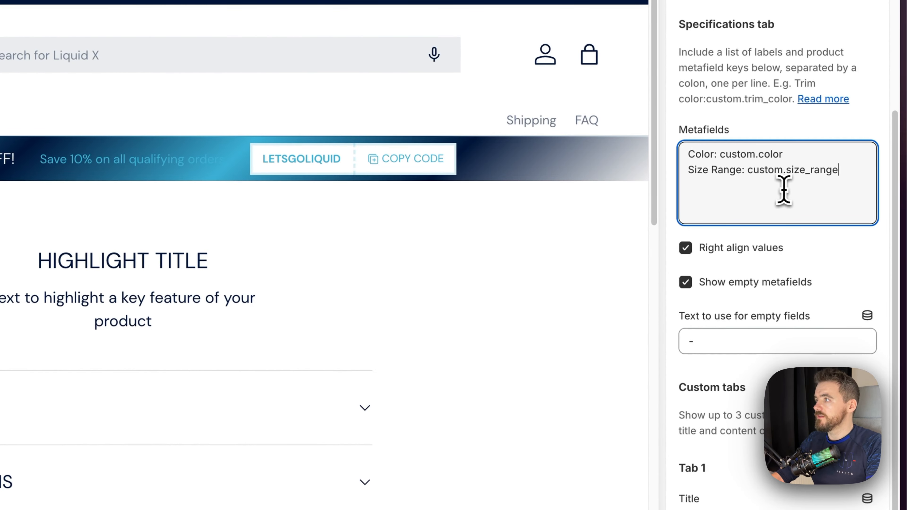
Open the previewed LQD_V4 Inside Out Short Sleeve Tee product, enter "XS - XL" as its Size Range metafield and save the product
click(846, 142)
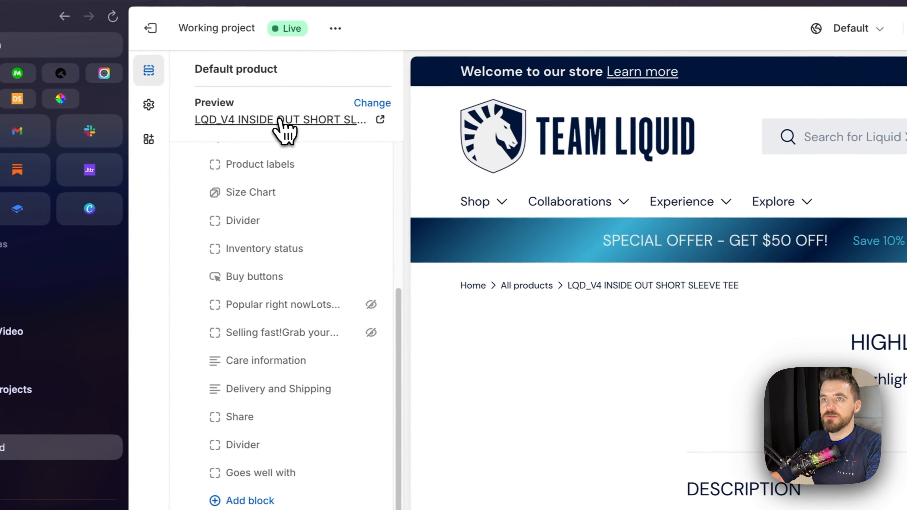
click(282, 121)
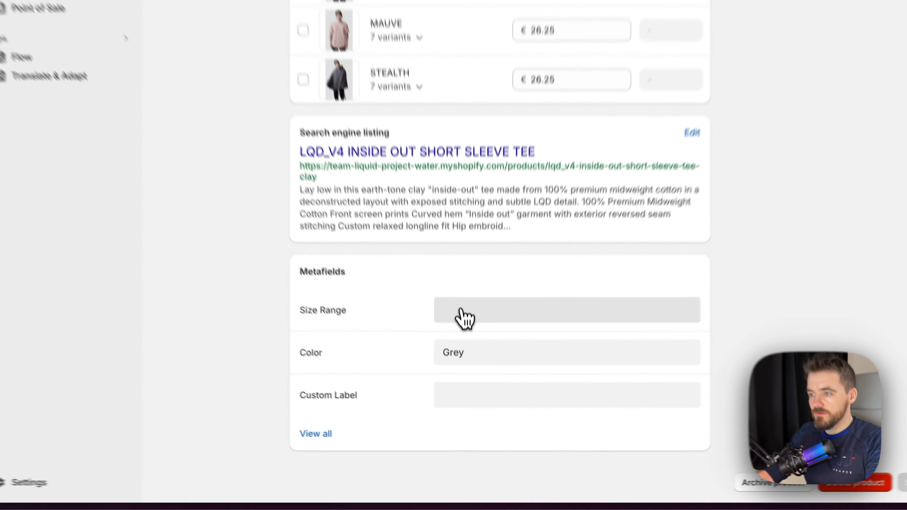
click(475, 397)
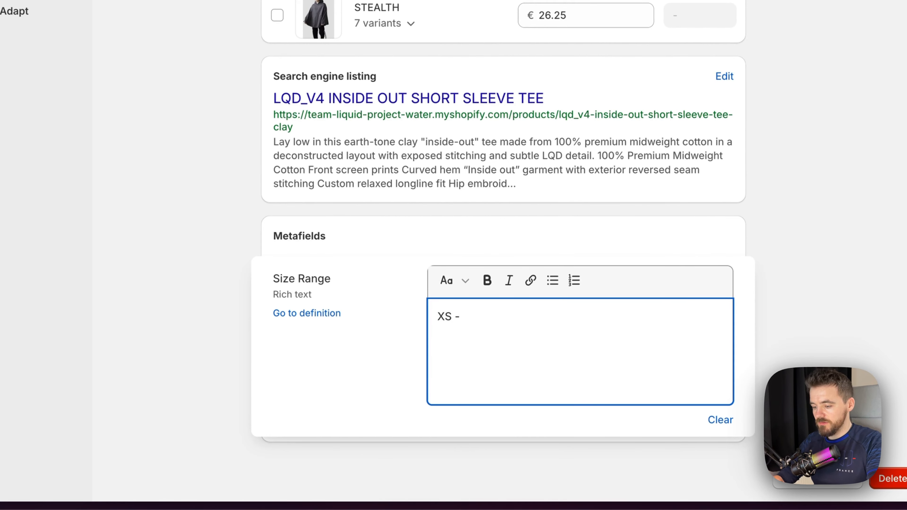
text(XS - XL)
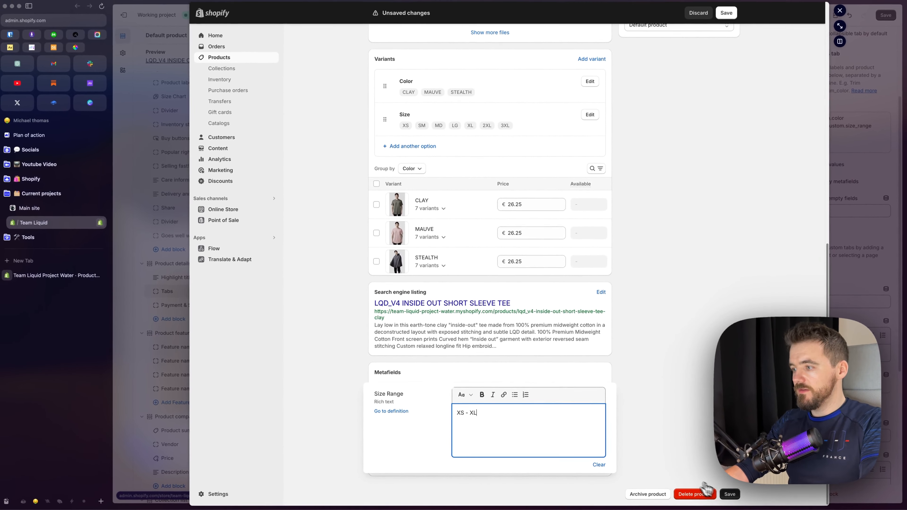
click(728, 495)
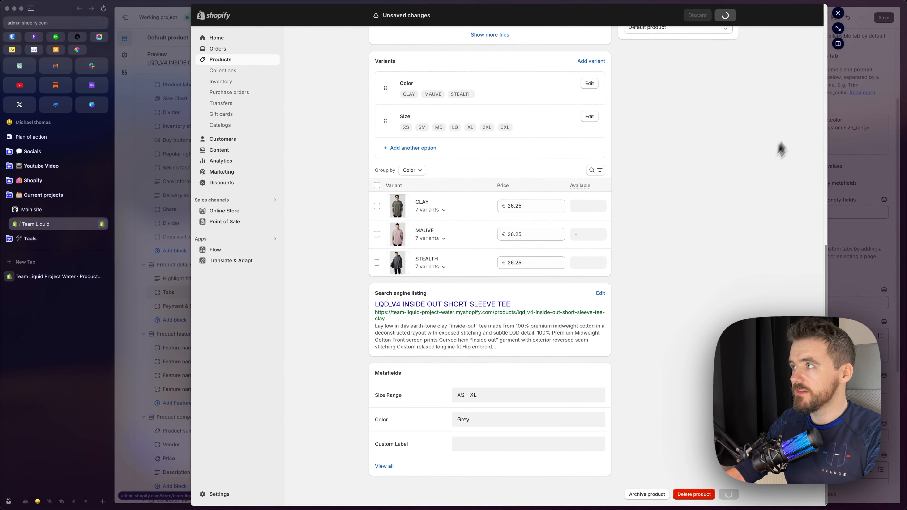
Return to the theme editor, save the theme and view the expanded Specifications tab in the preview
click(838, 13)
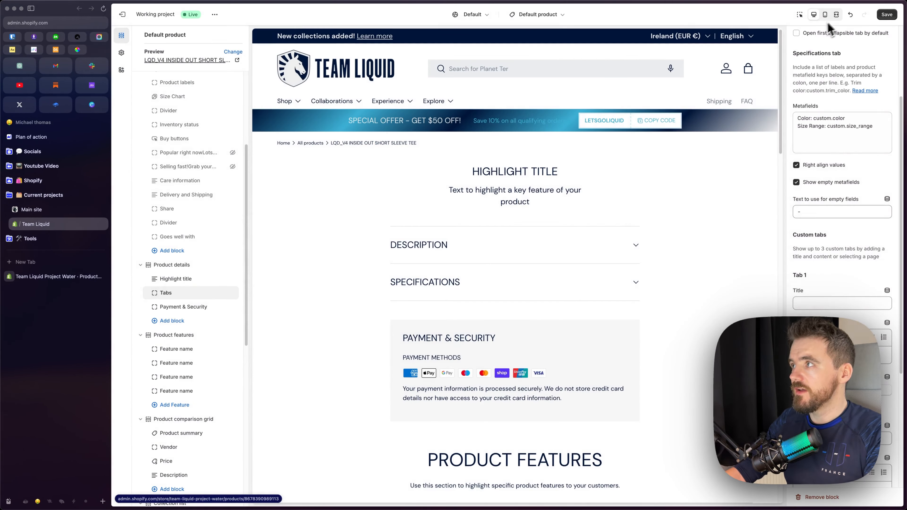
click(886, 14)
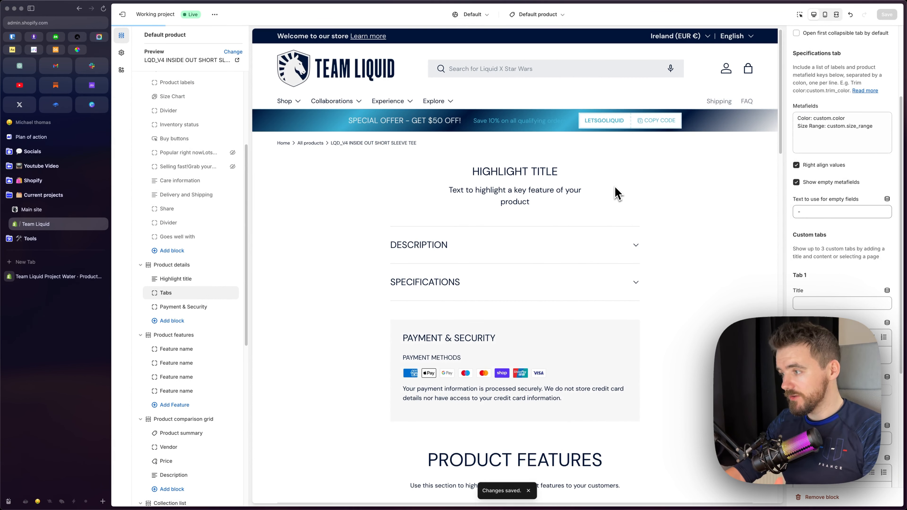
click(630, 285)
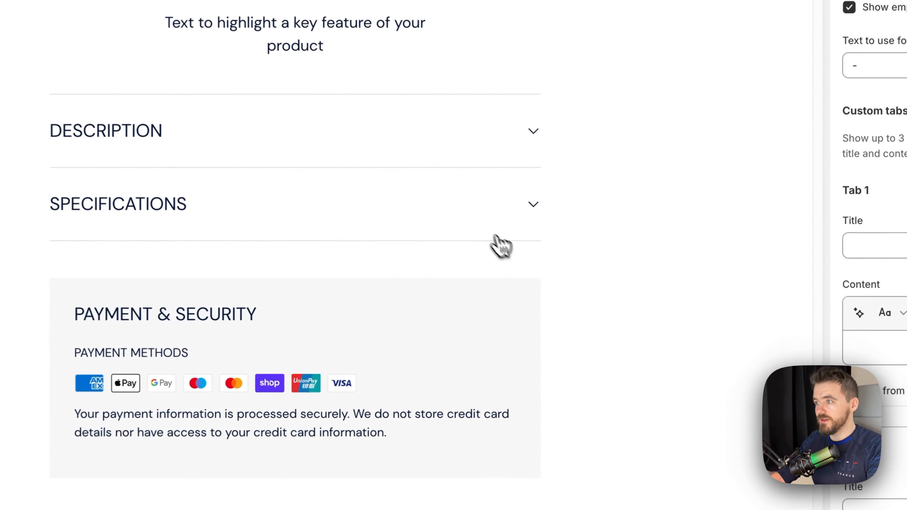
click(612, 292)
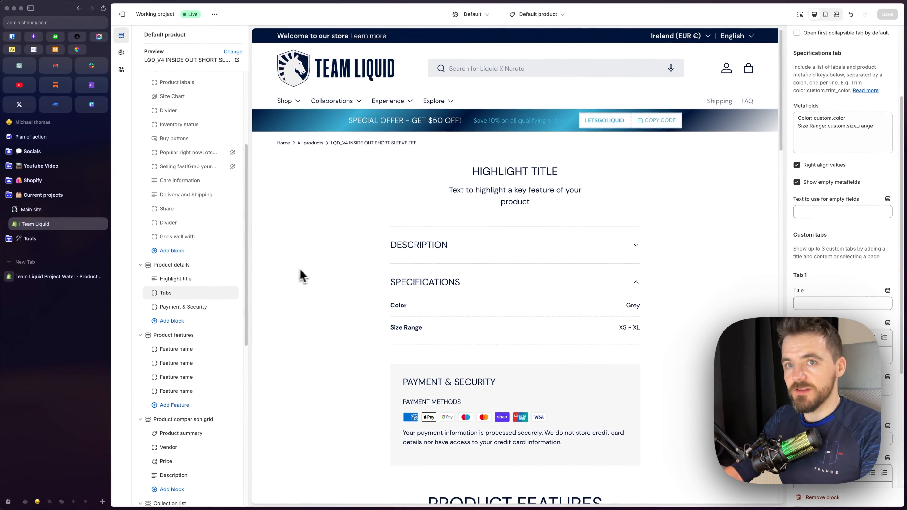
Switch to the store's product list, select all 50 listed products and open them in the bulk editor
click(43, 278)
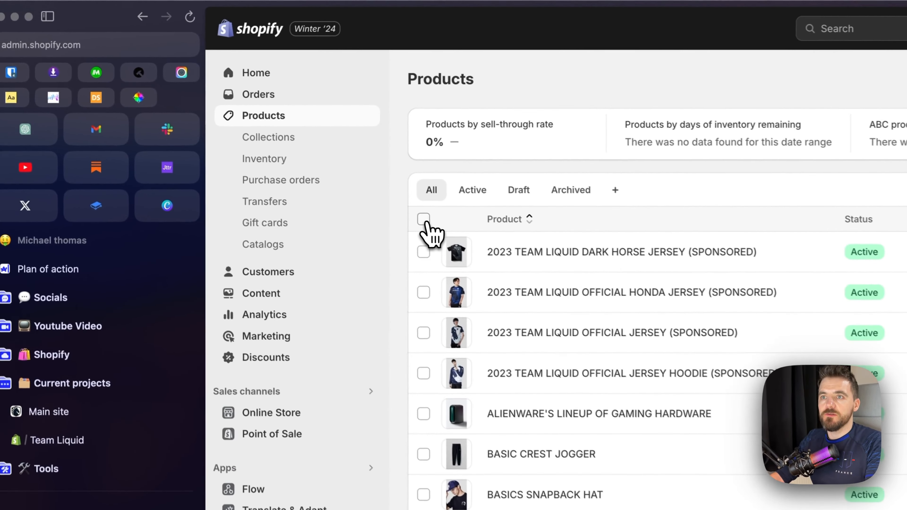
click(222, 111)
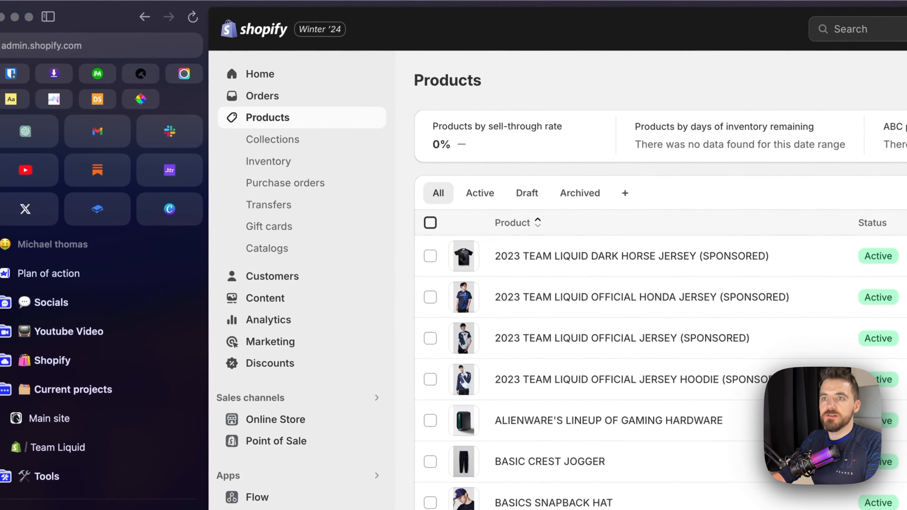
click(475, 223)
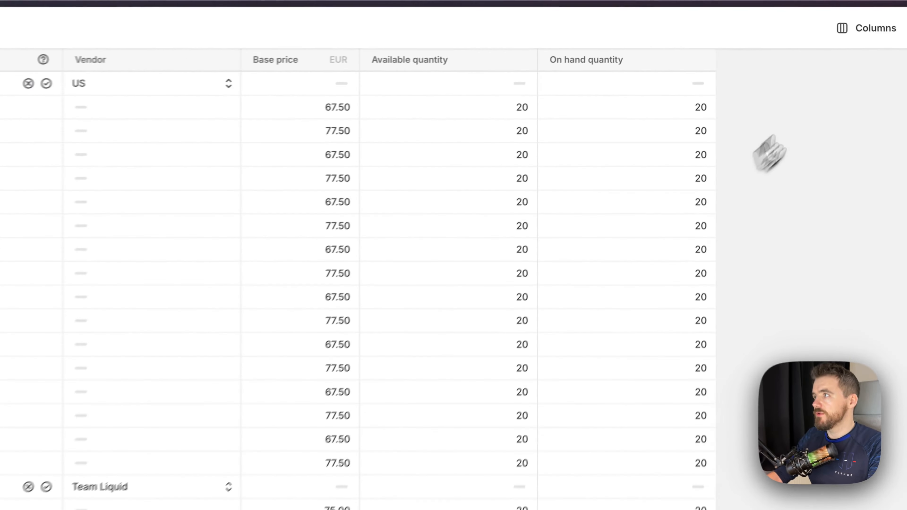
Hide the Status, Product category, Vendor, Base price and Inventory quantity columns in the bulk editor
click(872, 34)
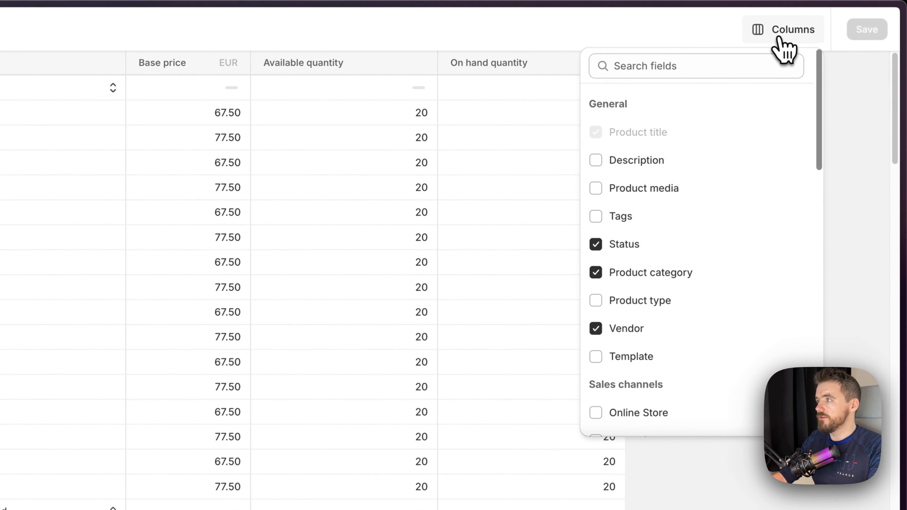
click(597, 244)
click(595, 273)
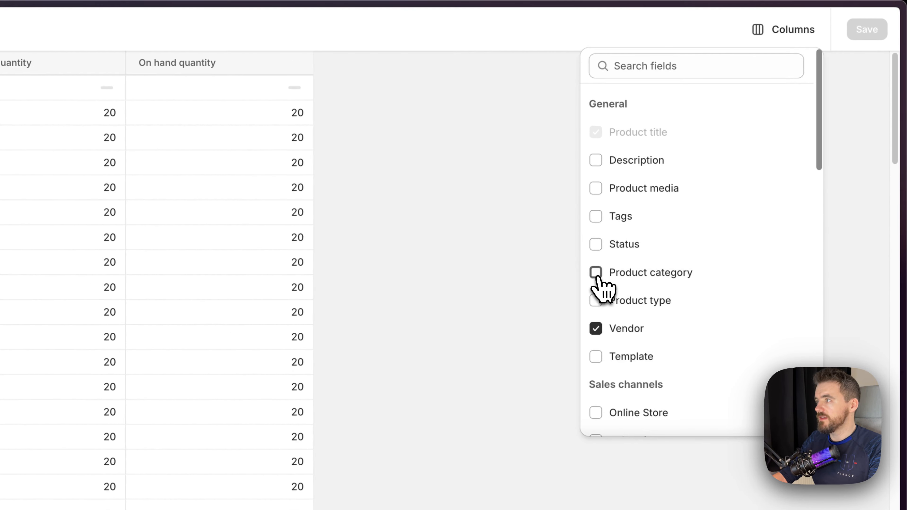
click(596, 328)
scroll(648, 340, down, 15)
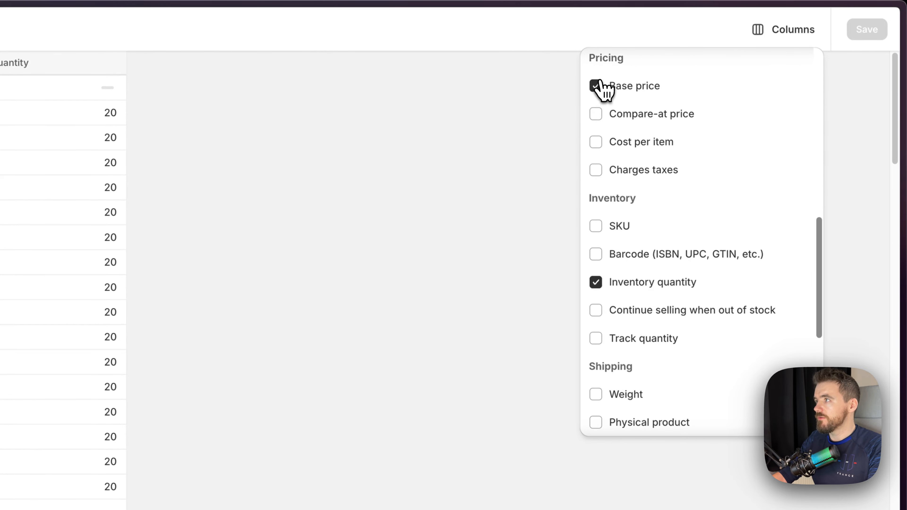
click(597, 86)
click(597, 284)
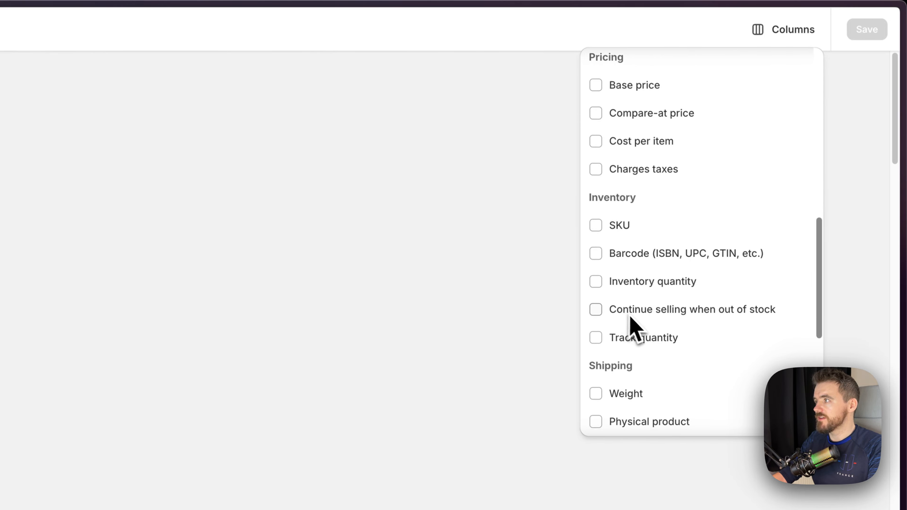
Show the Size Range and Color metafield columns in the bulk editor
scroll(630, 323, down, 6)
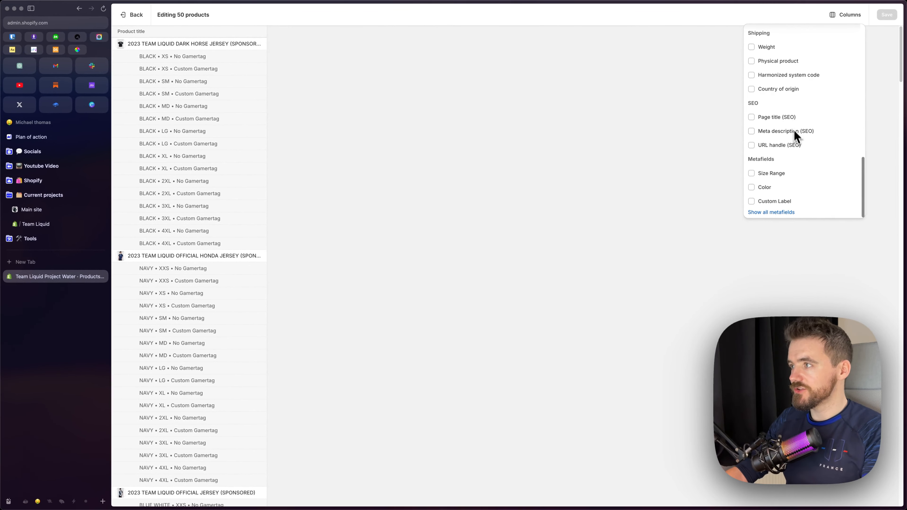
click(752, 172)
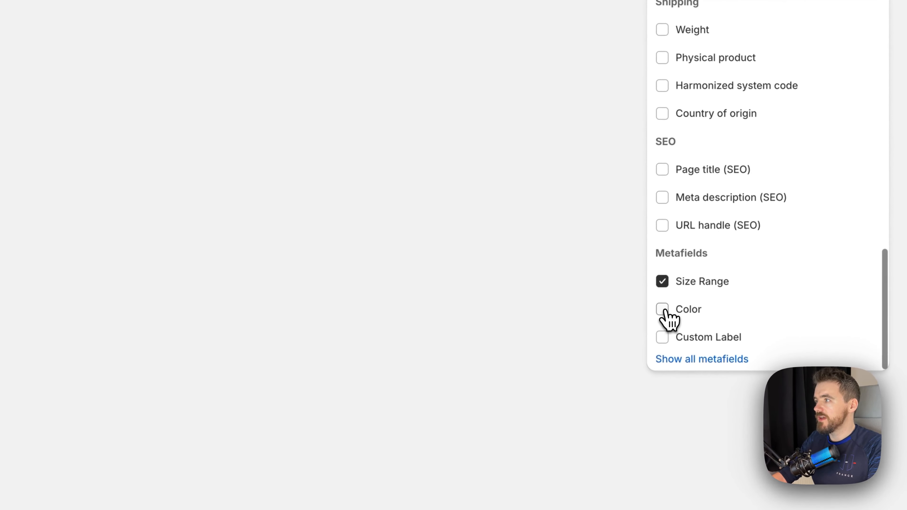
click(752, 187)
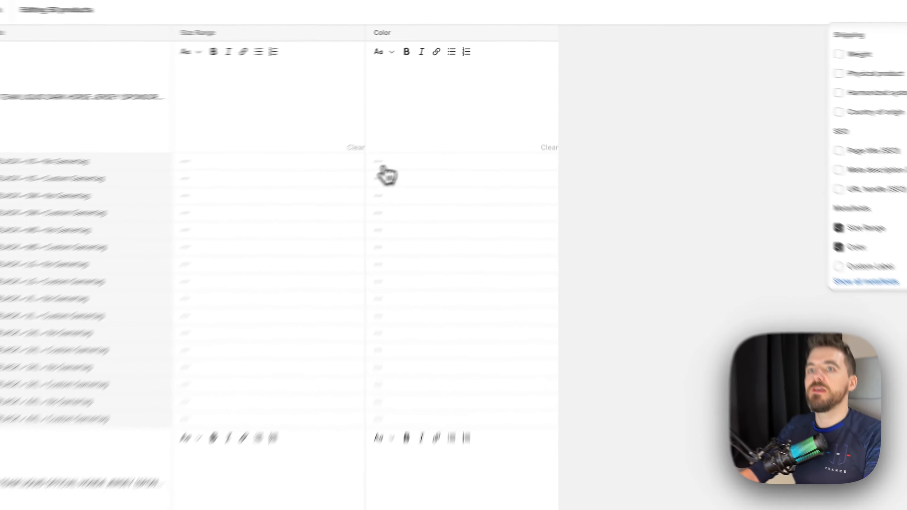
Fill in "XS - XL" as the Size Range for all products from the Dark Horse Jersey down to the Basics Snapback Hat
click(304, 88)
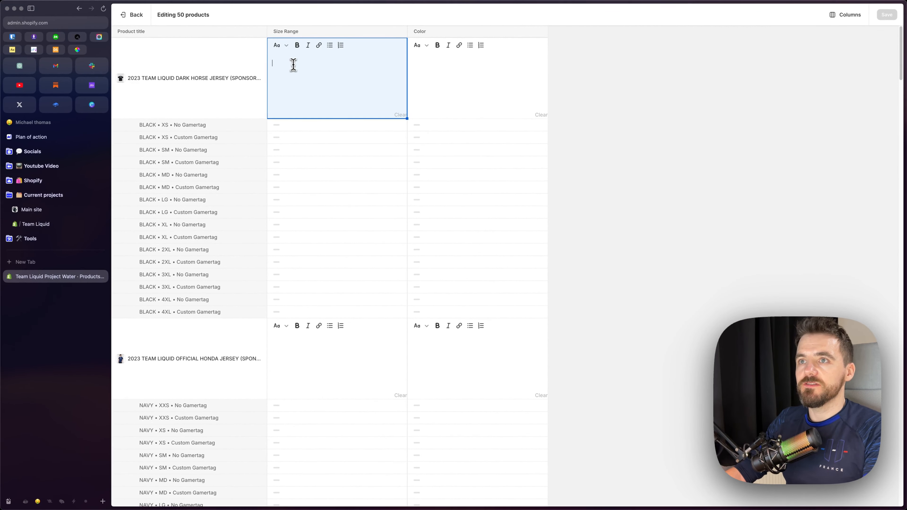
click(294, 65)
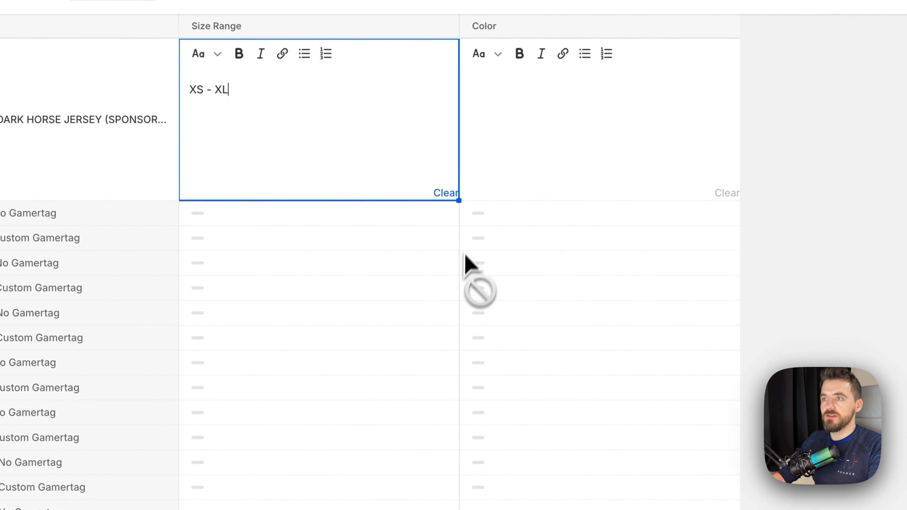
scroll(460, 205, down, 20)
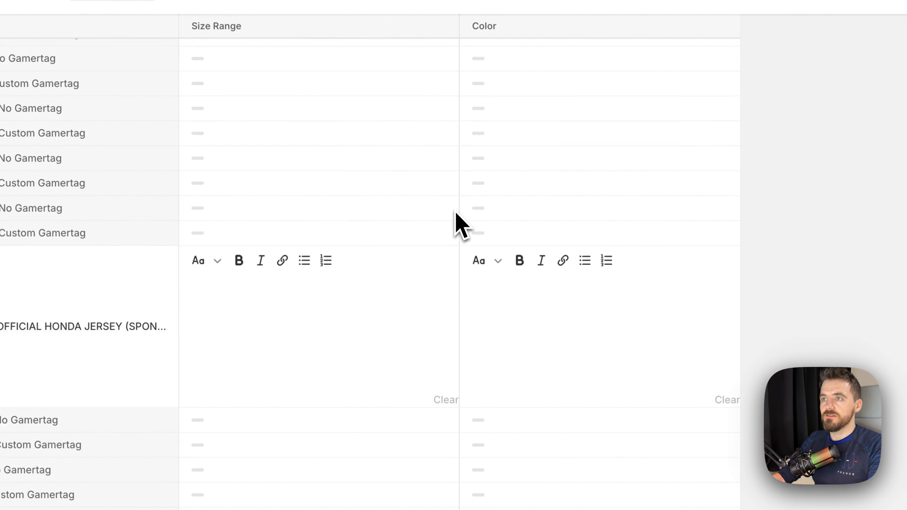
scroll(407, 137, down, 15)
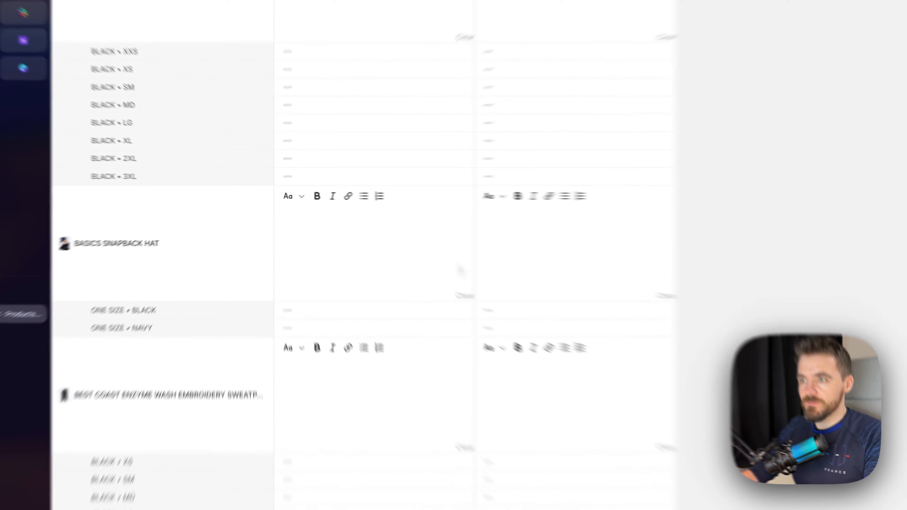
click(396, 241)
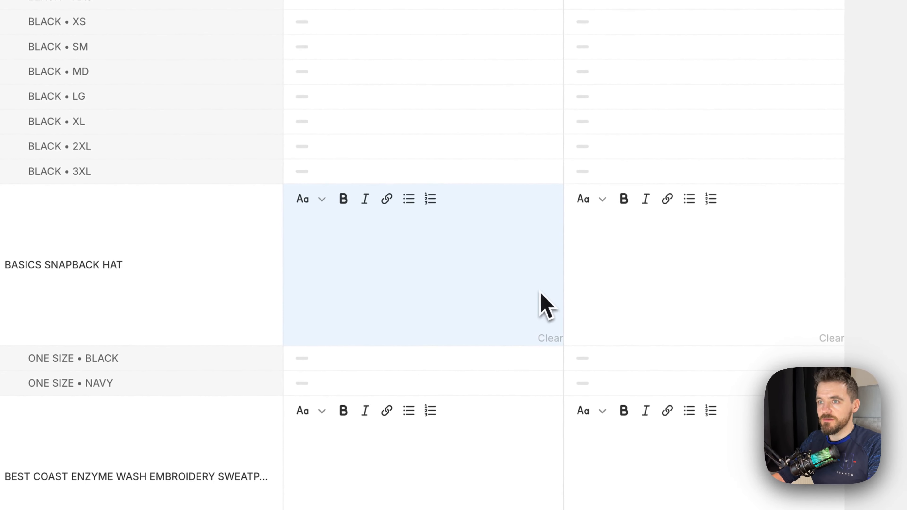
scroll(405, 259, up, 15)
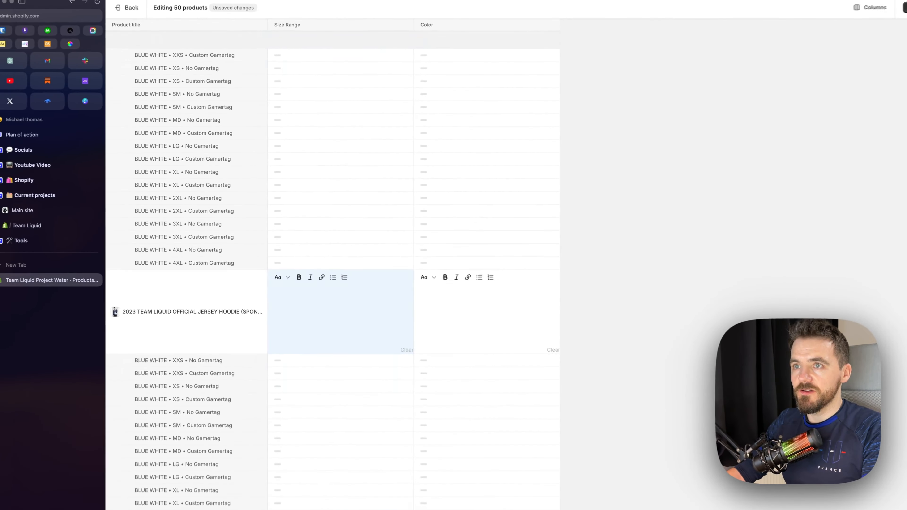
scroll(309, 216, up, 20)
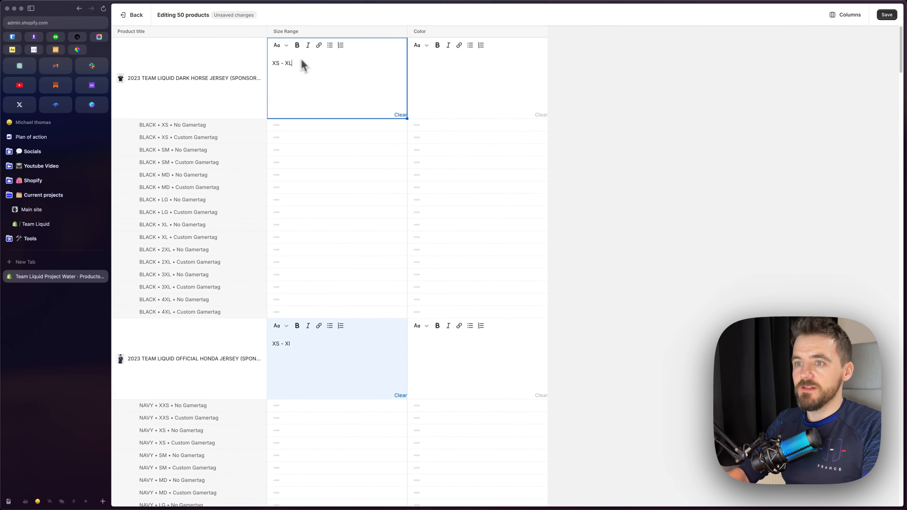
key(Return)
scroll(316, 294, down, 20)
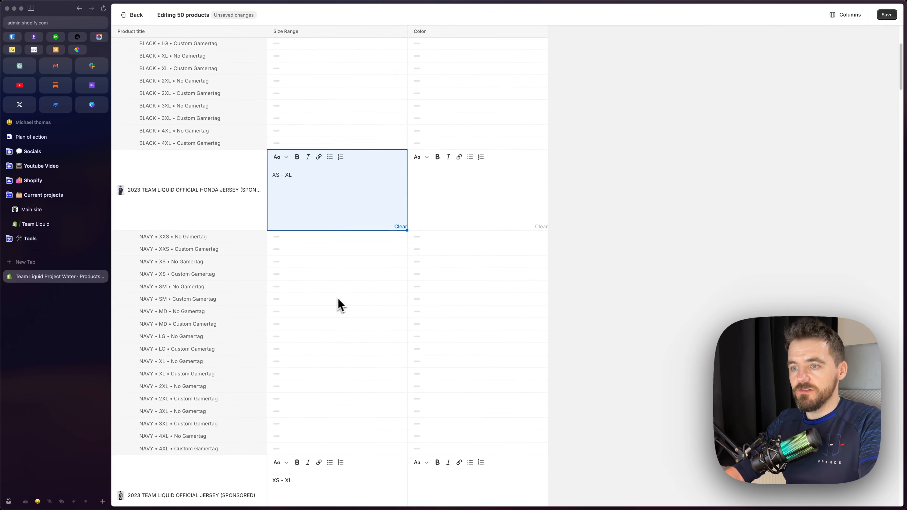
scroll(344, 298, up, 15)
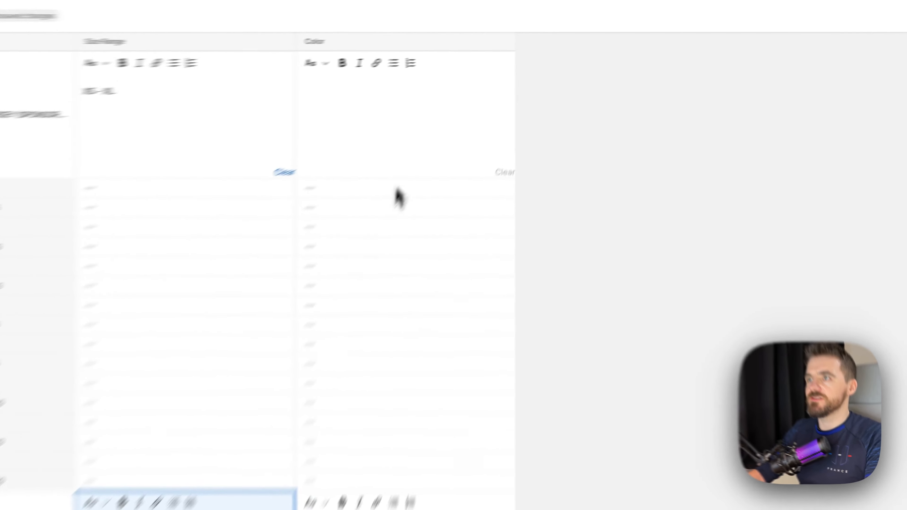
Fill in "Red" as the Color for all products from the Dark Horse Jersey down to the Jersey Signed by Dota 2 2022 Roster and save
click(464, 87)
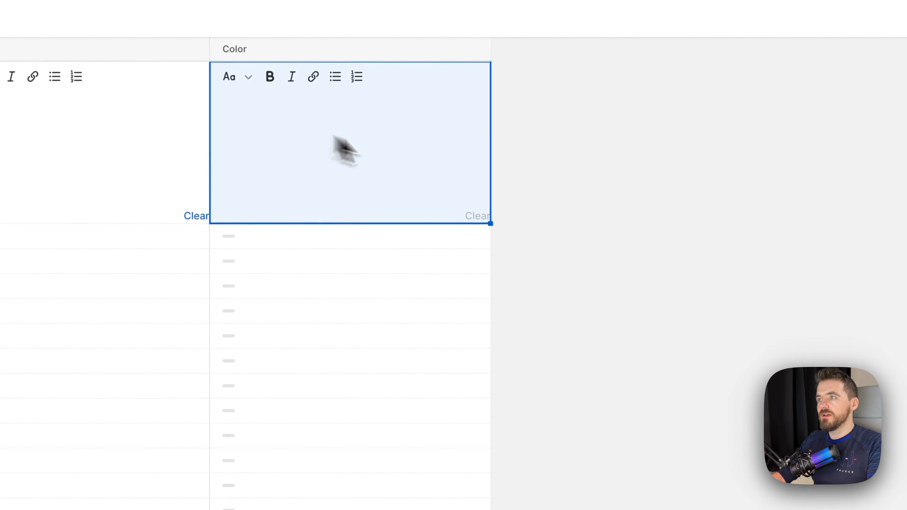
scroll(442, 317, down, 10)
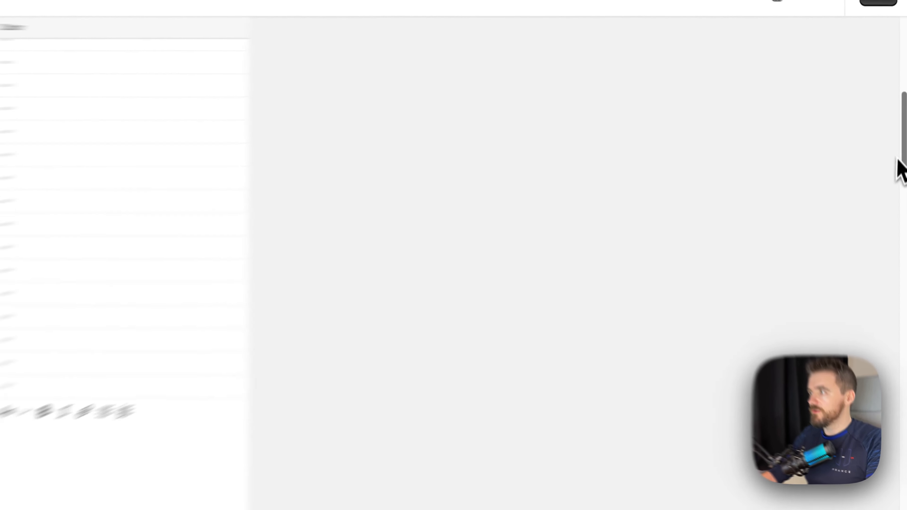
drag(898, 159, 894, 472)
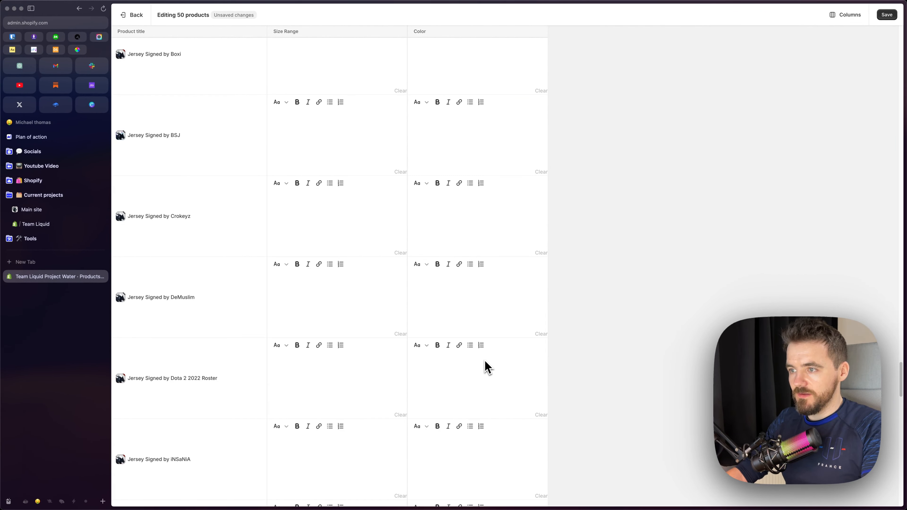
shift+click(482, 372)
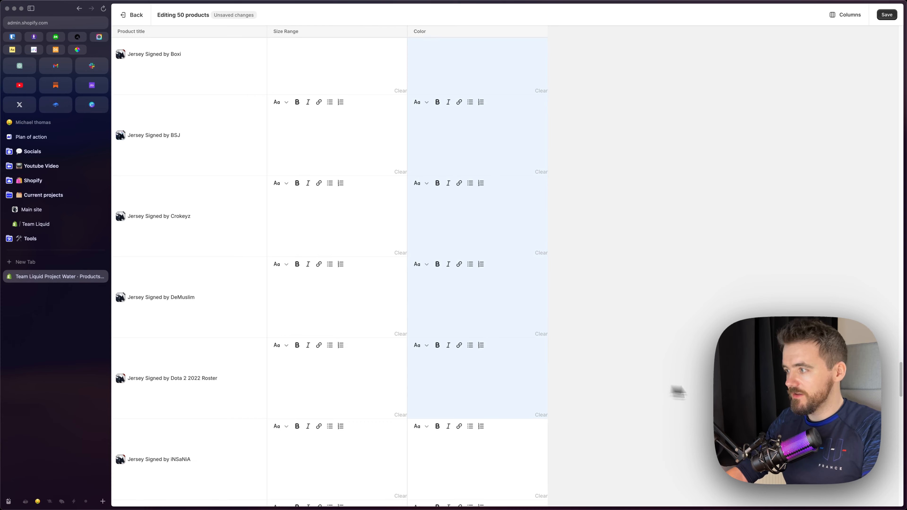
drag(901, 393, 901, 177)
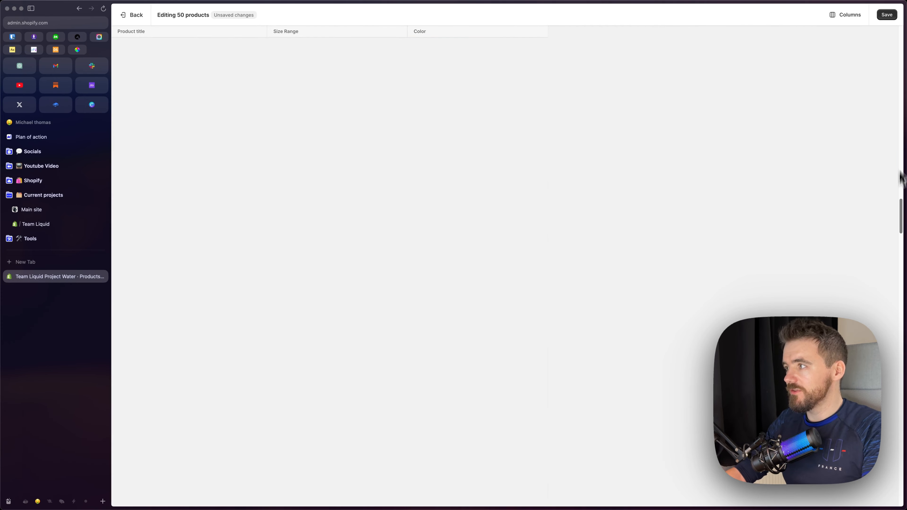
drag(901, 70, 901, 52)
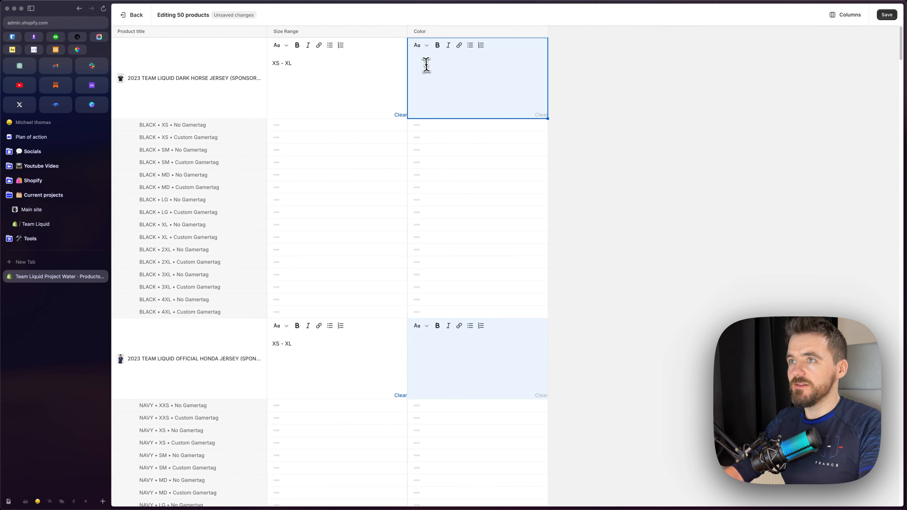
key(Return)
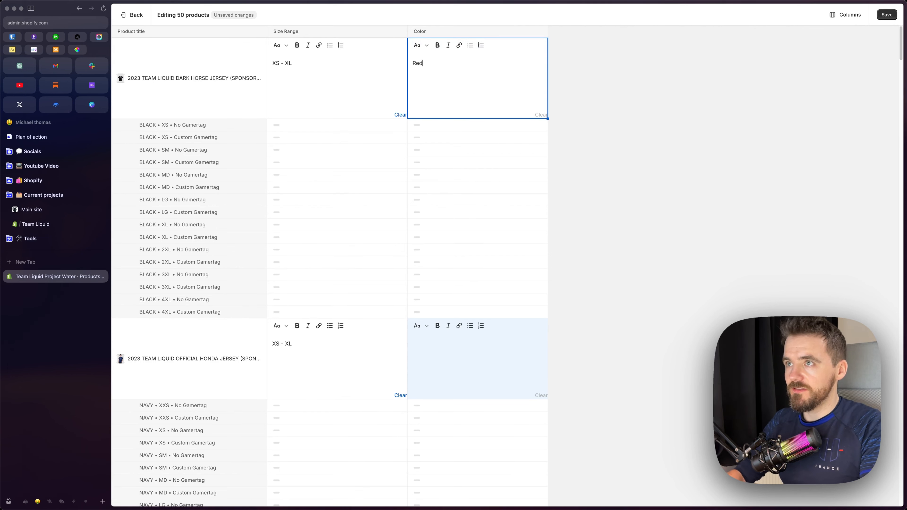
key(Return)
scroll(430, 194, down, 15)
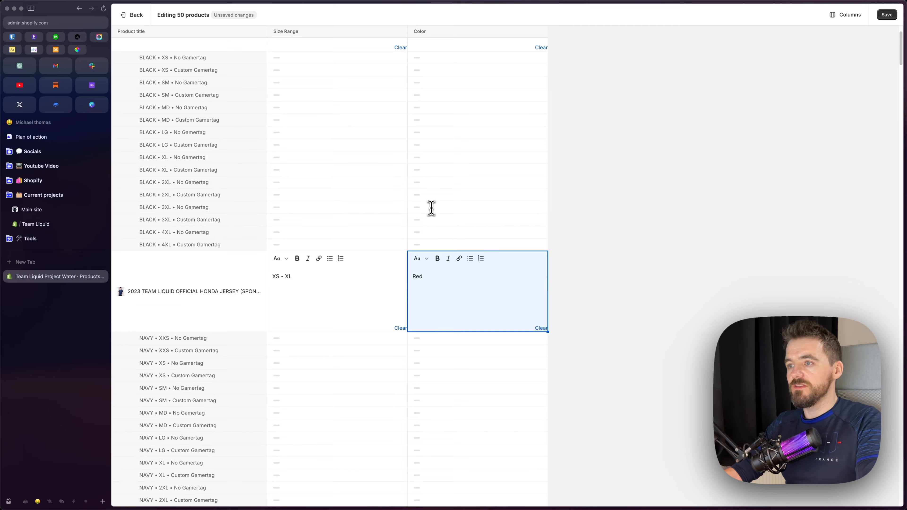
scroll(459, 248, down, 15)
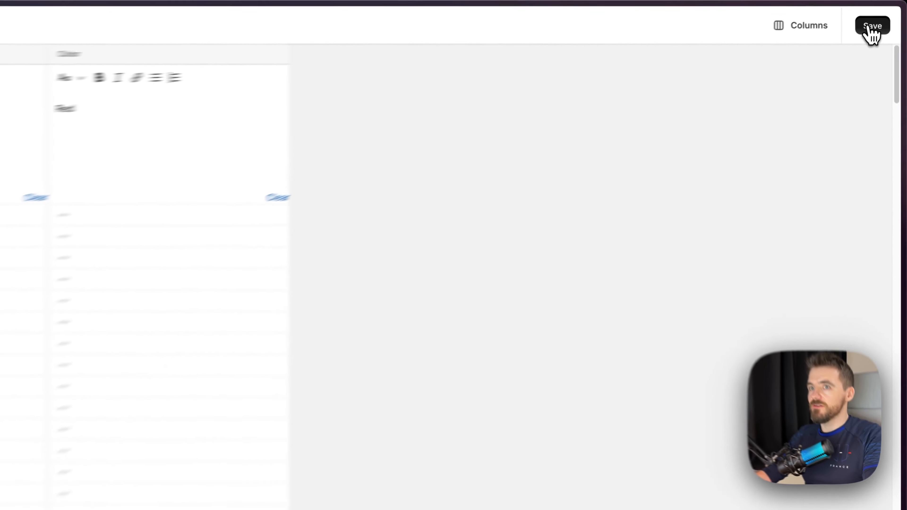
click(871, 26)
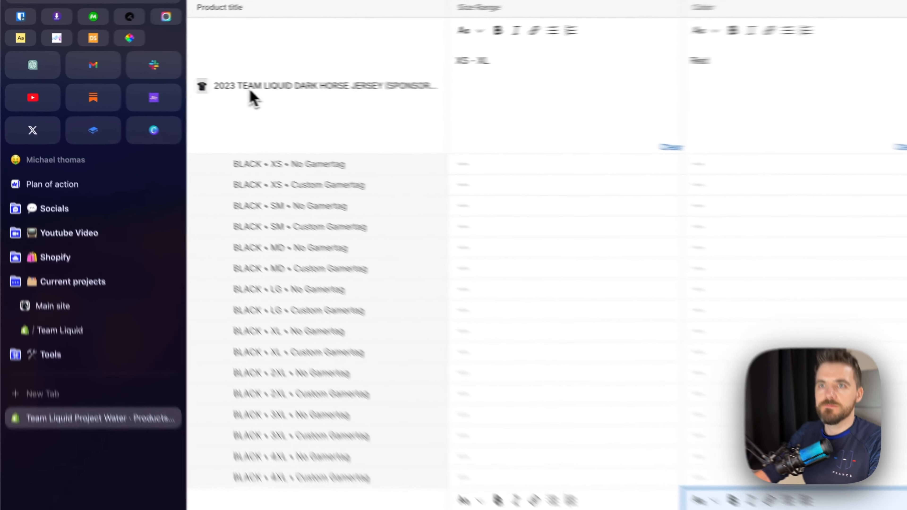
Copy "TEAM LIQUID DARK HORSE JERSEY" from the first product's title, then switch to the theme editor and preview that product
click(144, 78)
double_click(146, 78)
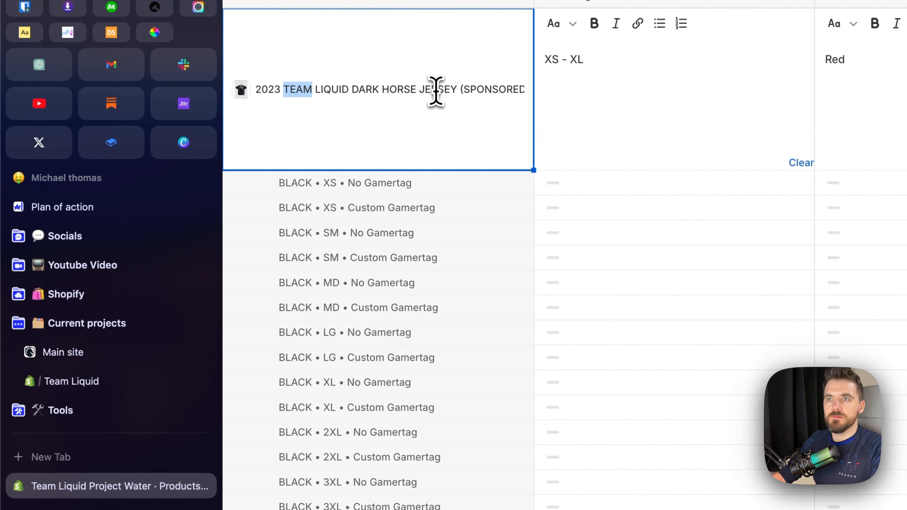
click(452, 92)
drag(457, 92, 281, 89)
key(super+c)
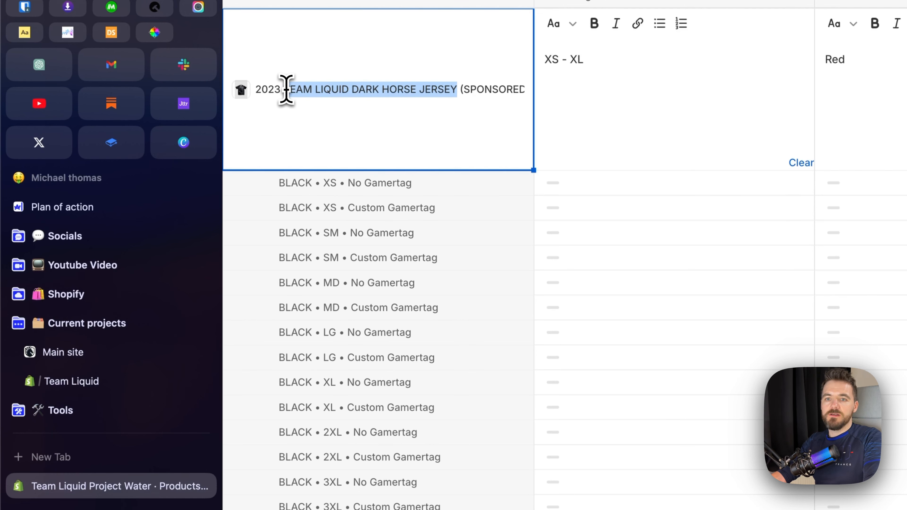
click(102, 382)
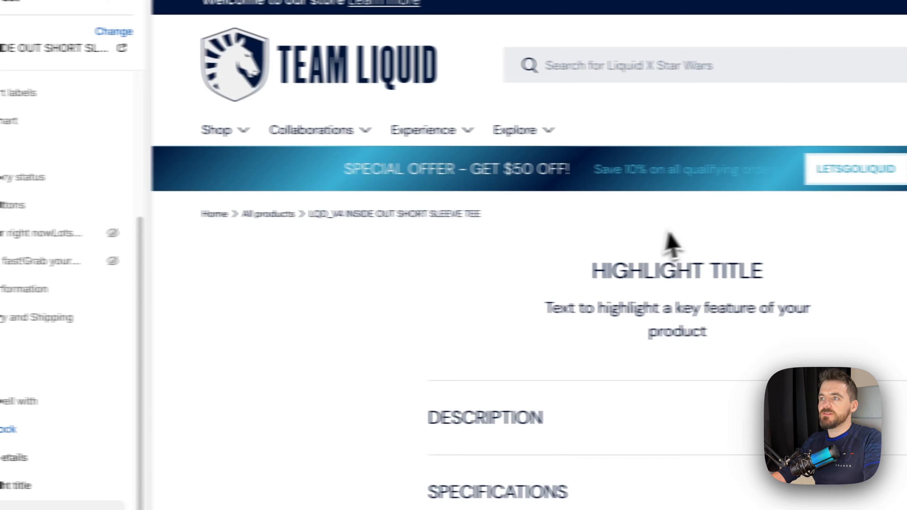
click(730, 65)
key(super+v)
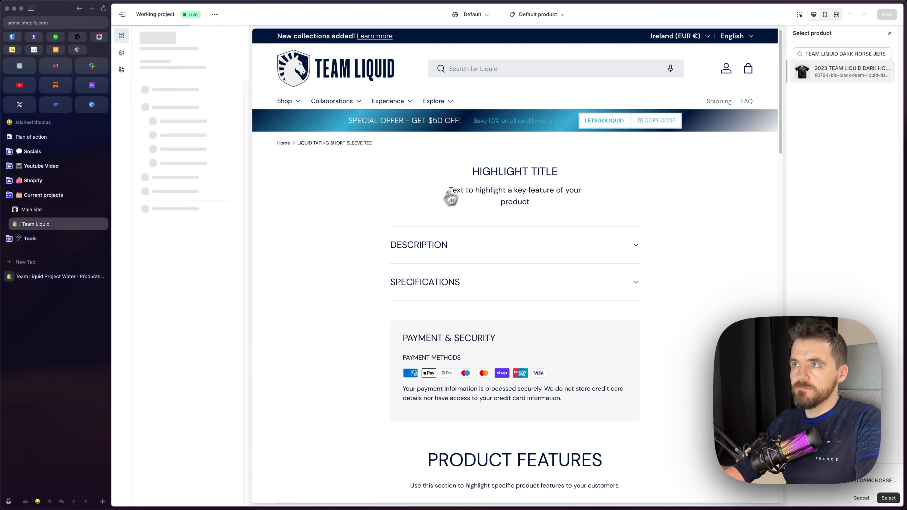
Expand the Specifications tab in the preview, unhide the template's Product section and review the product page's specifications
click(478, 287)
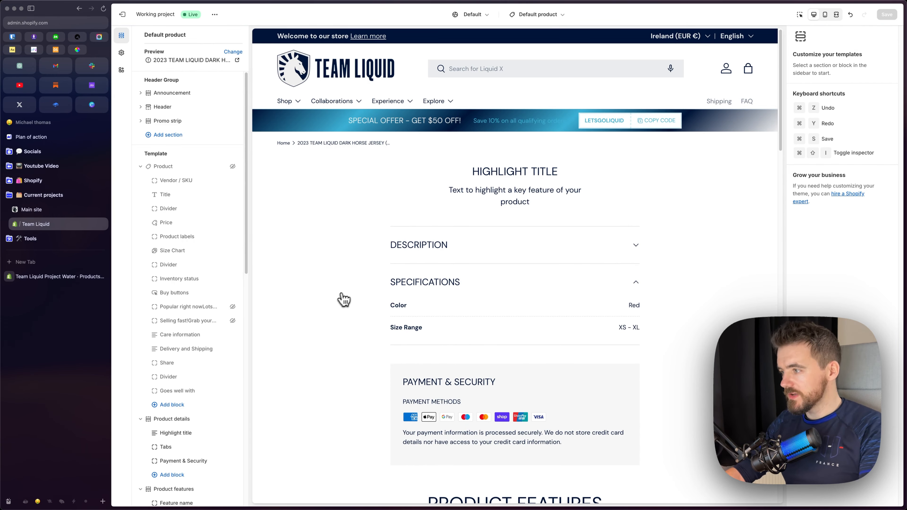
click(233, 166)
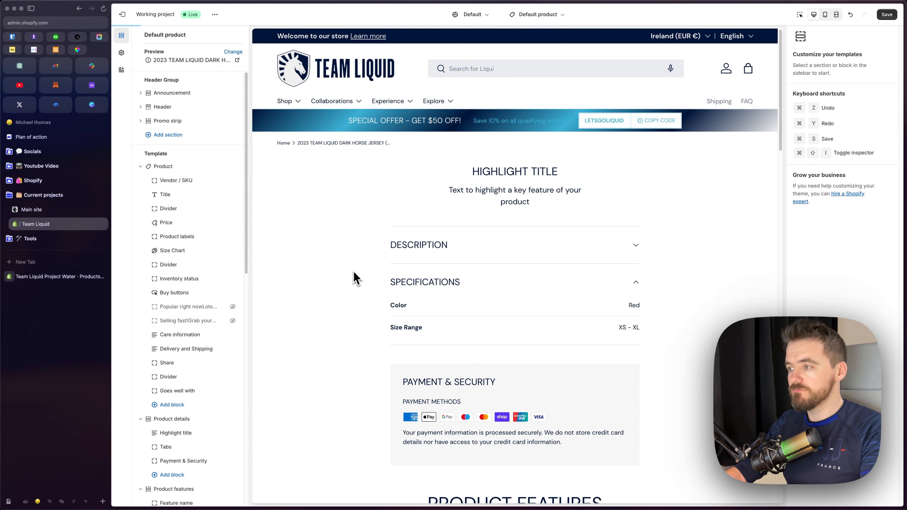
scroll(411, 279, down, 6)
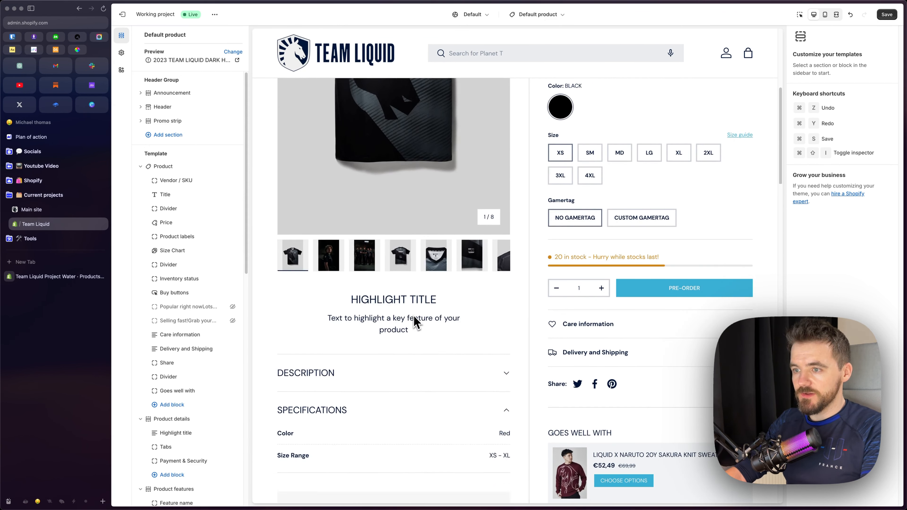
scroll(415, 323, down, 4)
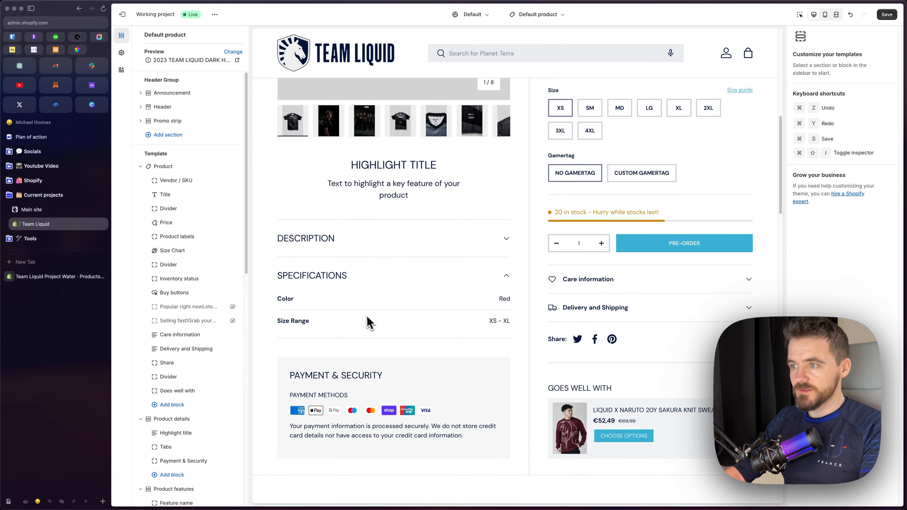